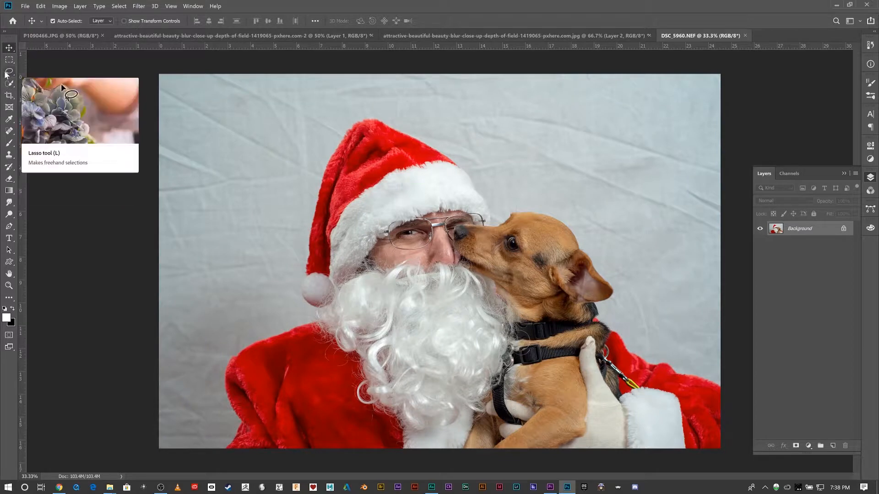
- Look through the marquee, lasso and quick selection tool groups, picking Single Column Marquee, Magnetic Lasso and Magic Wand
left_click(8, 60)
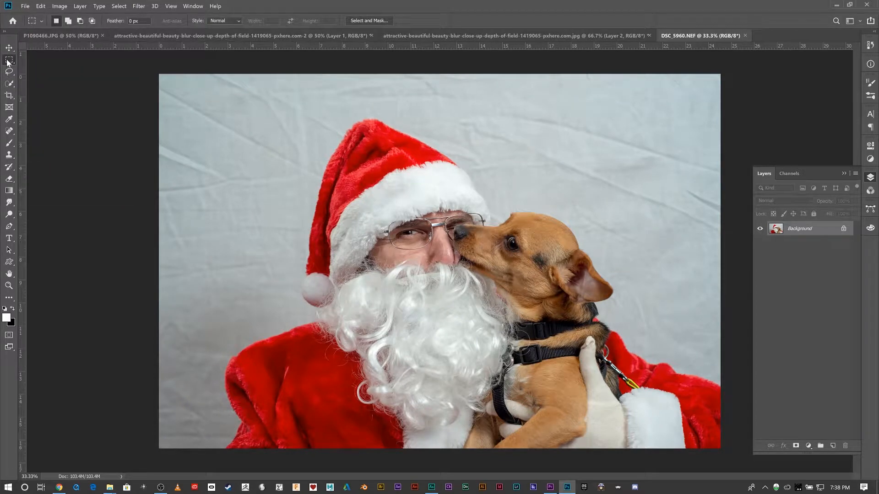
right_click(8, 60)
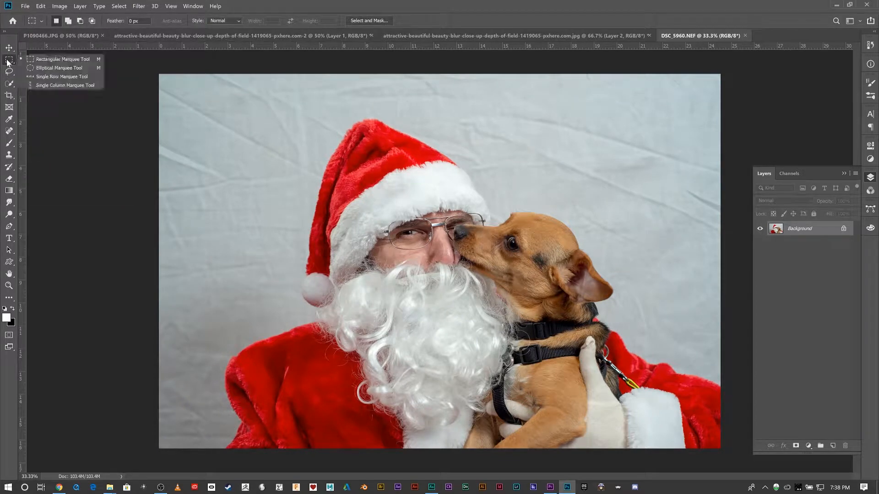
left_click(68, 86)
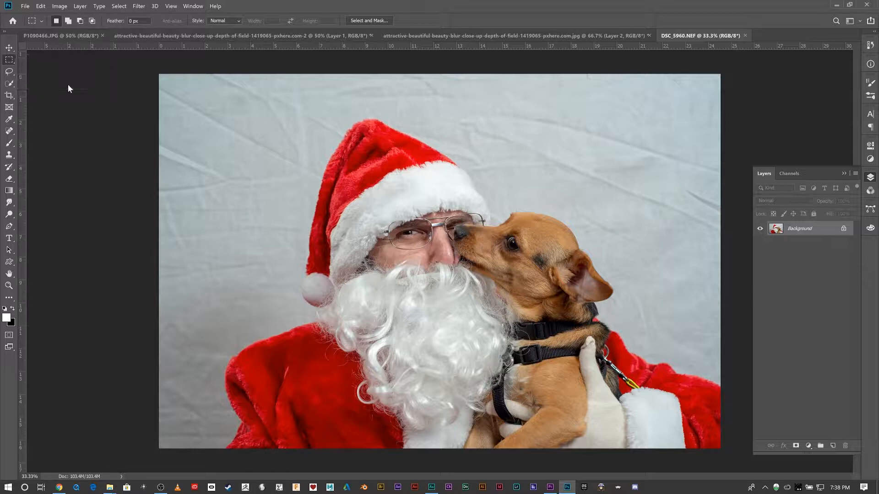
left_click(9, 71)
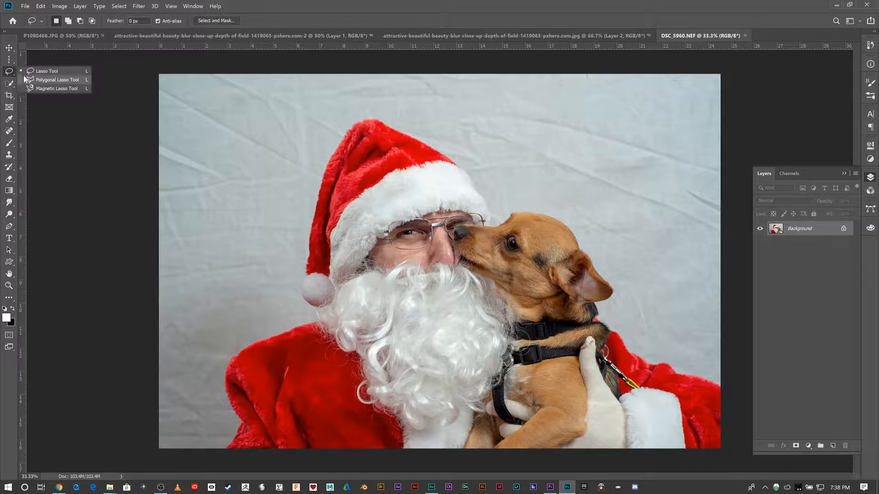
left_click(60, 89)
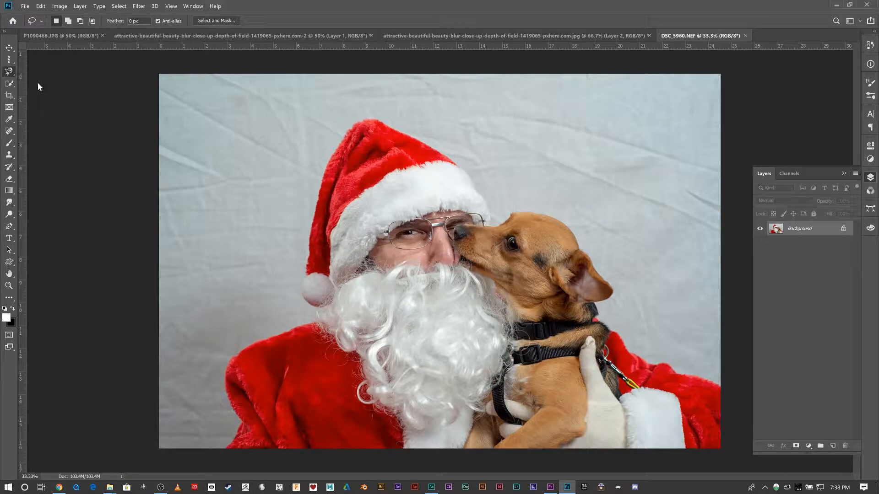
left_click(9, 83)
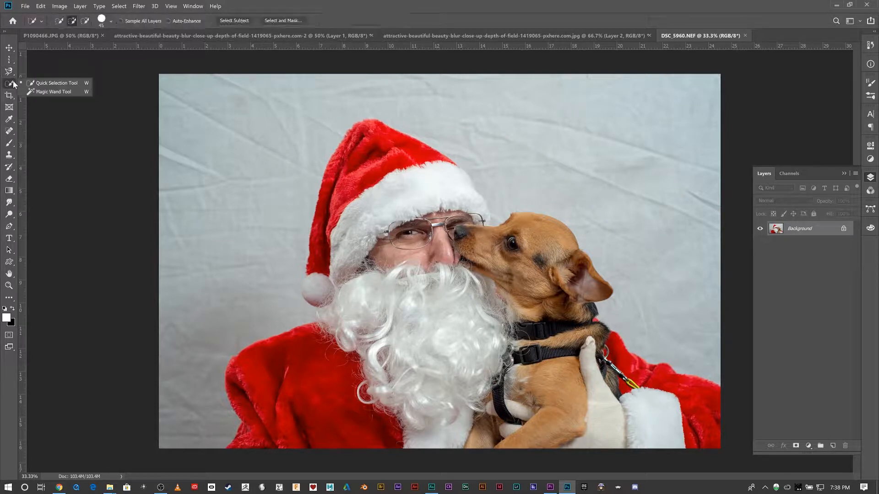
left_click(43, 90)
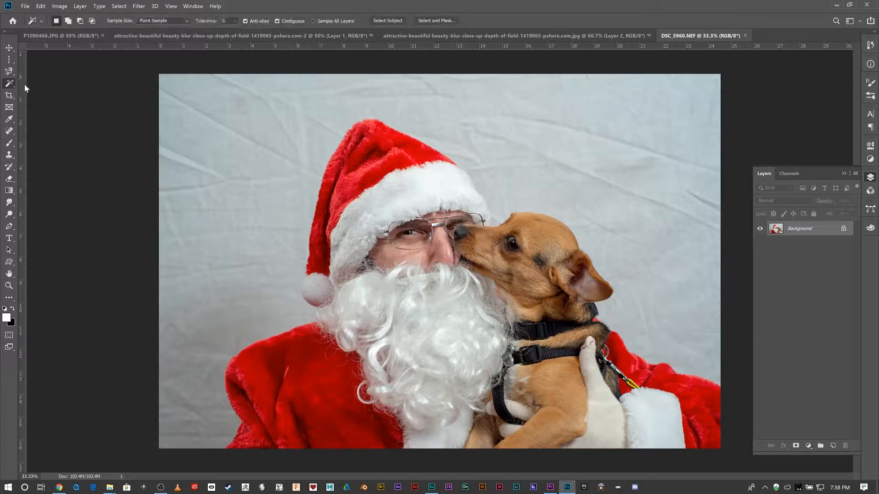
- Copy a rectangular marquee selection of Santa's face and the dog's head to a new layer, checking it with the Background hidden
left_click(9, 60)
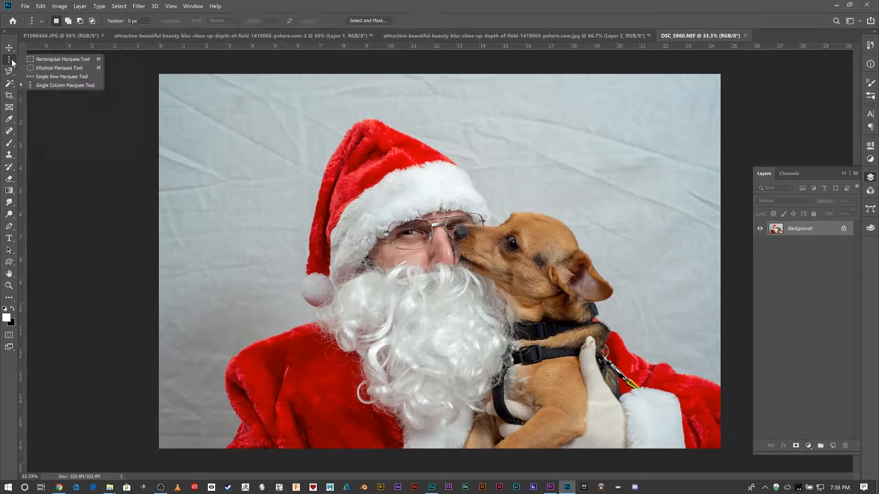
left_click(36, 60)
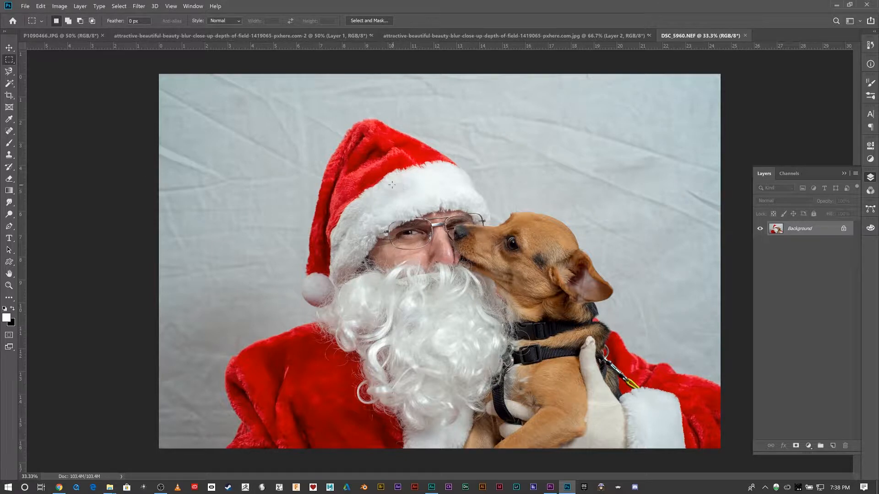
left_click_drag(392, 184, 590, 305)
key("ctrl+j")
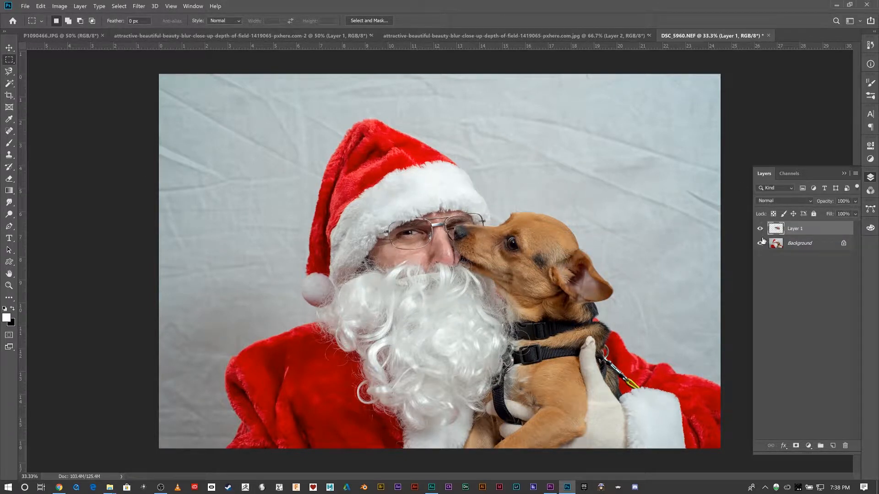
left_click(760, 243)
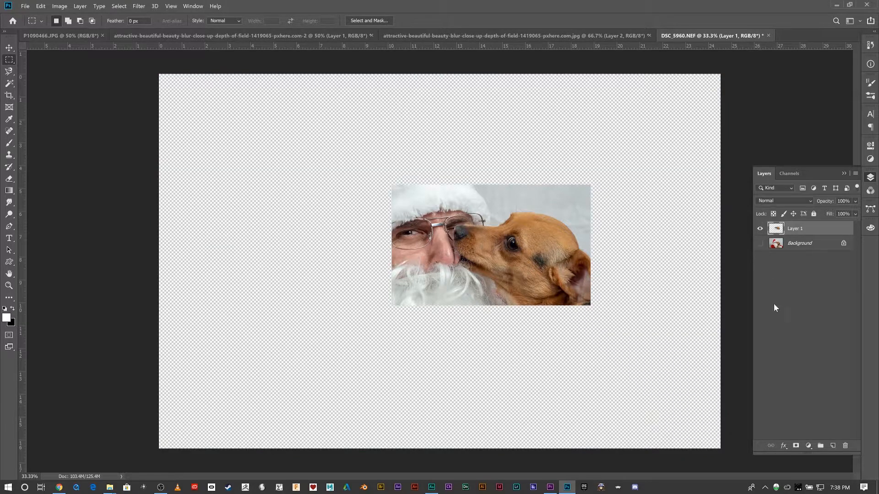
left_click(760, 243)
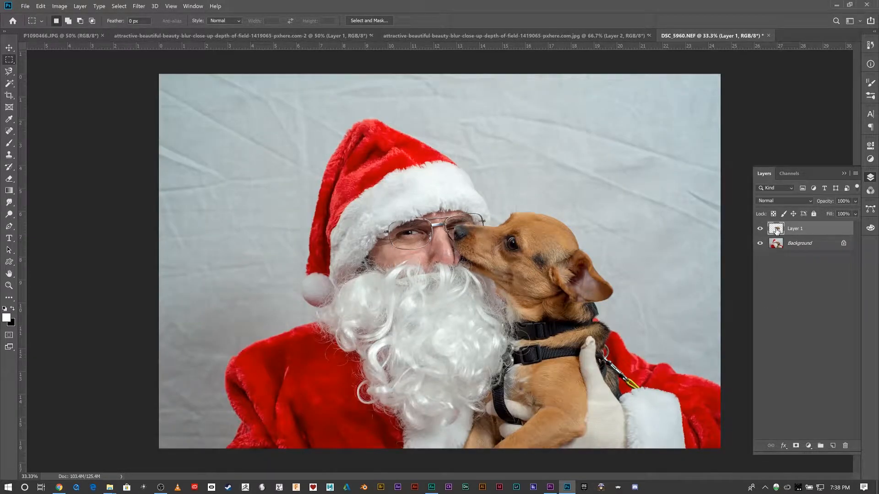
- Shift the copied piece up and left over Santa's face with the Move tool, leaving overlapping duplicates of it
left_click(9, 47)
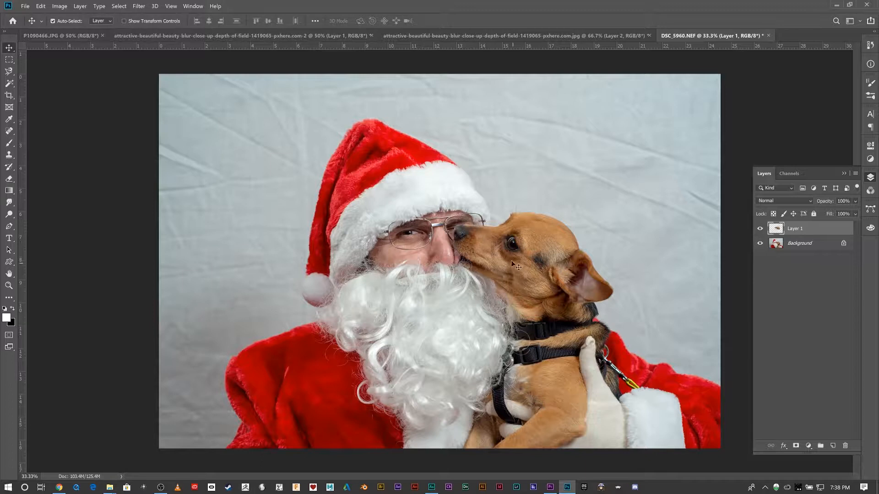
left_click_drag(516, 266, 367, 218)
key("ctrl+j")
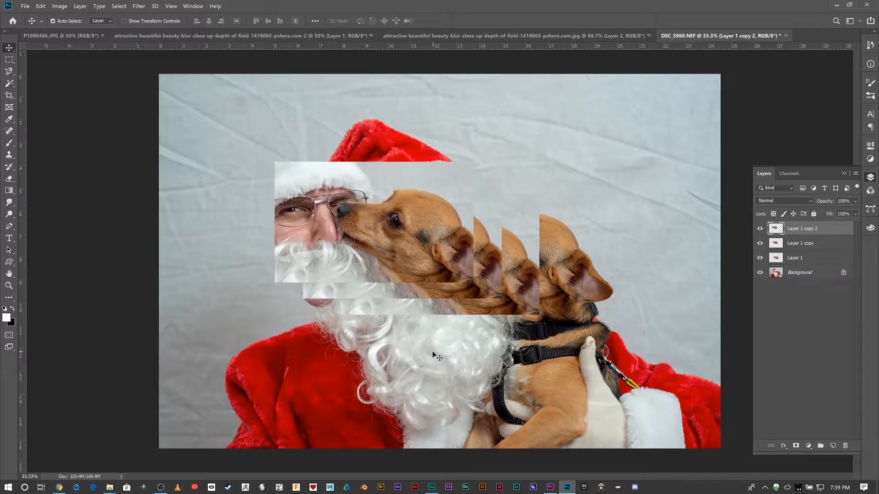
- Undo the moved duplicates and the copied layer, back to the rectangular selection on the Background
key("ctrl+z")
key("ctrl+z")
key("ctrl+z")
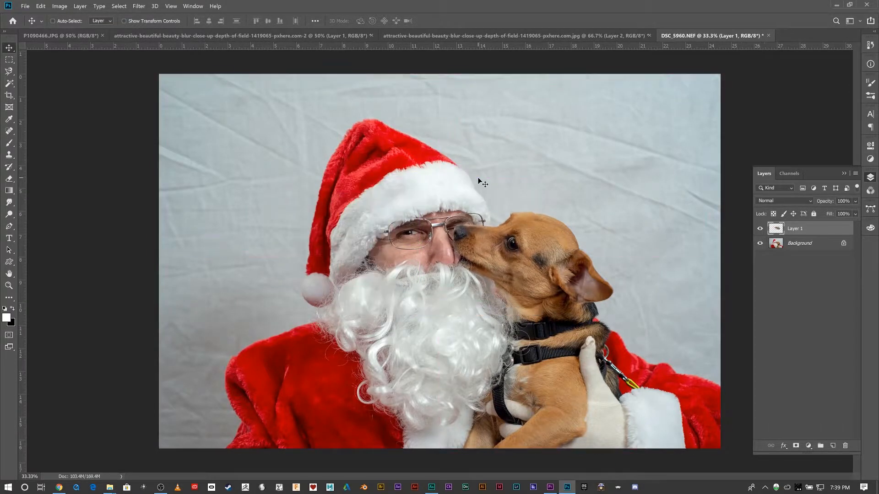
key("ctrl+z")
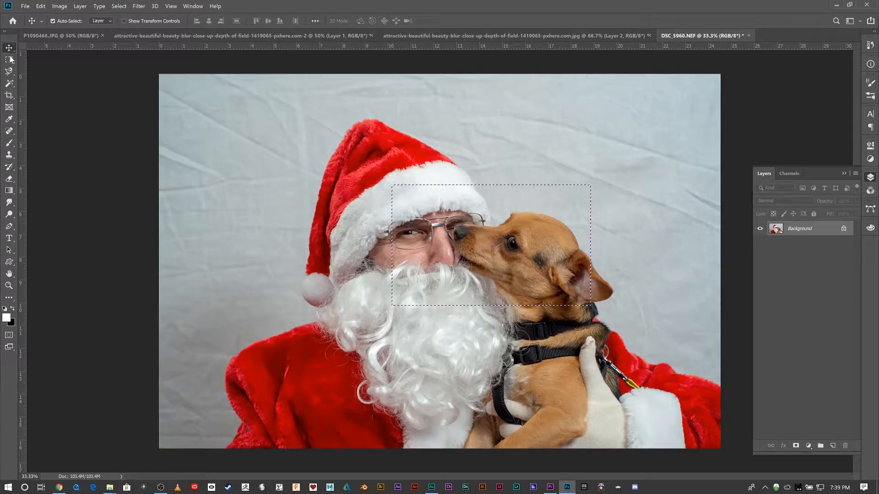
- Draw a large elliptical selection around Santa's head and beard, reaching across the dog's face
left_click_drag(11, 60, 32, 70)
left_click_drag(248, 153, 406, 269)
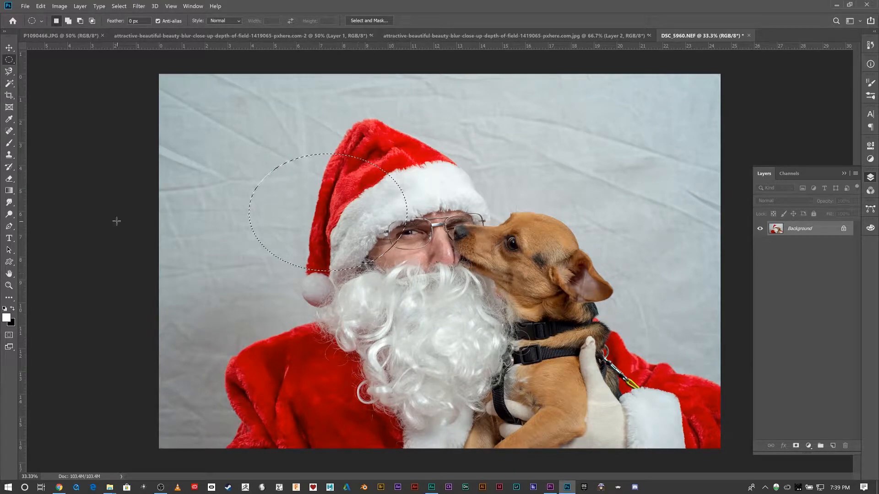
left_click_drag(391, 185, 590, 305)
left_click(338, 201)
mouse_move(236, 120)
left_mouse_down()
mouse_move(542, 346)
mouse_move(565, 374)
mouse_move(542, 405)
left_mouse_up()
- Set up the Brush tool with a size of 900 and 100% opacity
key("b")
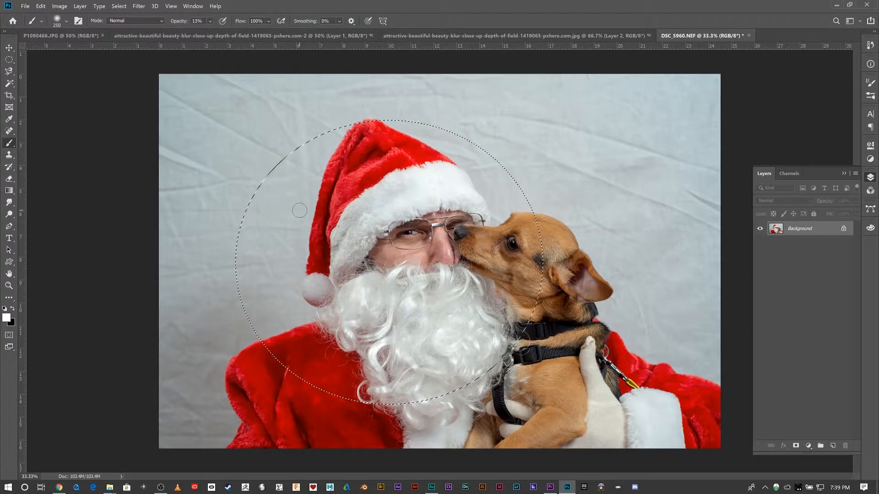
key("bracketright")
key("bracketright")
key("bracketright")
key("bracketright")
key("bracketright")
key("bracketright")
key("bracketright")
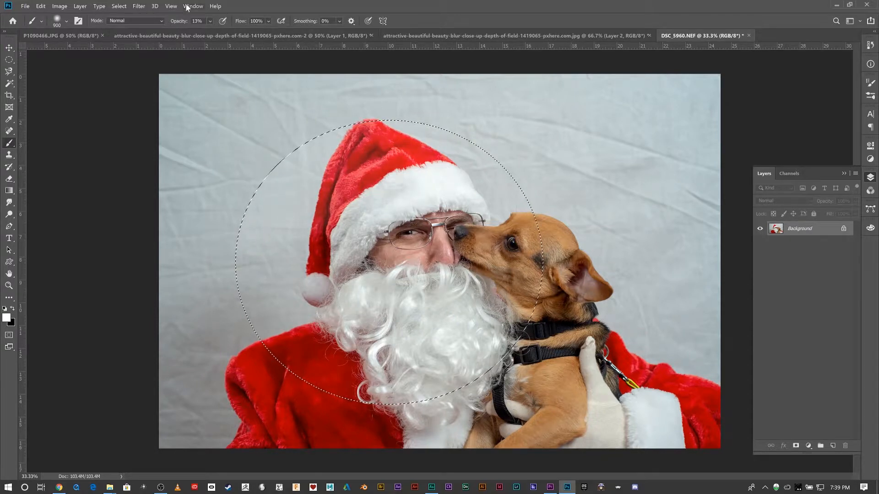
left_click(208, 22)
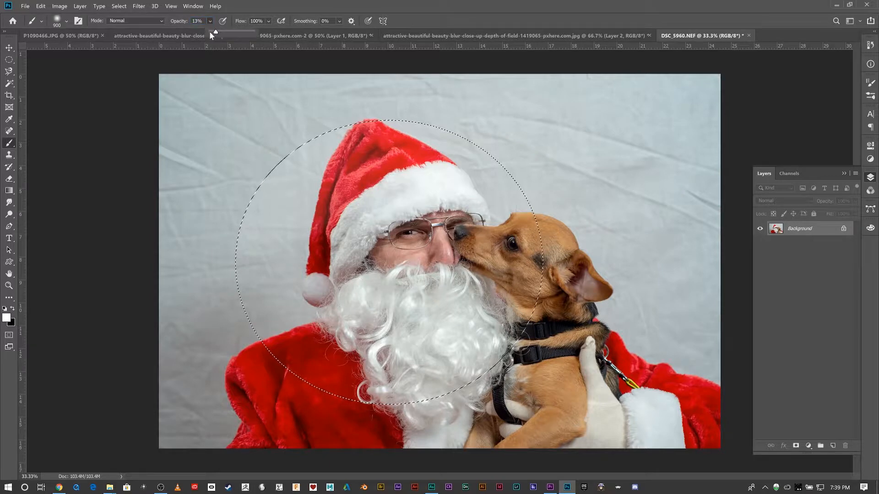
left_click_drag(211, 31, 256, 32)
- Fill the inside of the elliptical selection with white brush strokes, and undo the painting
mouse_move(339, 180)
left_mouse_down()
mouse_move(298, 241)
mouse_move(320, 174)
mouse_move(435, 156)
mouse_move(403, 197)
mouse_move(284, 201)
left_mouse_up()
left_click_drag(403, 197, 412, 304)
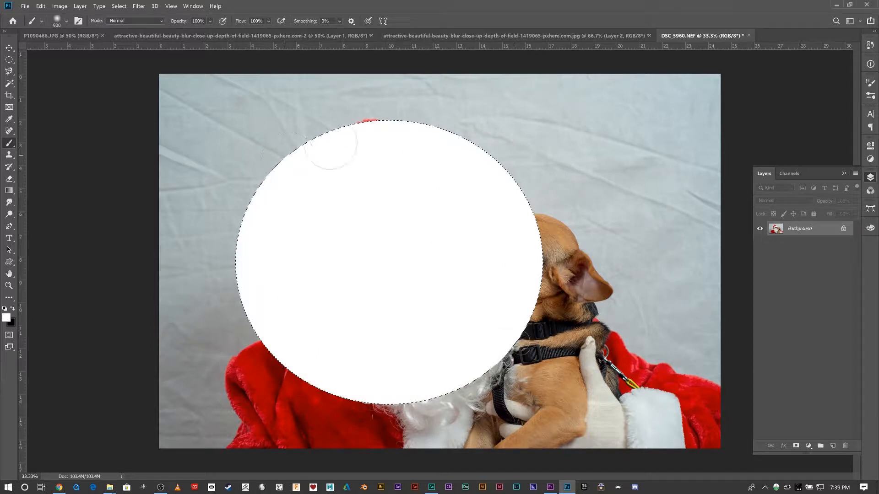
key("ctrl+z")
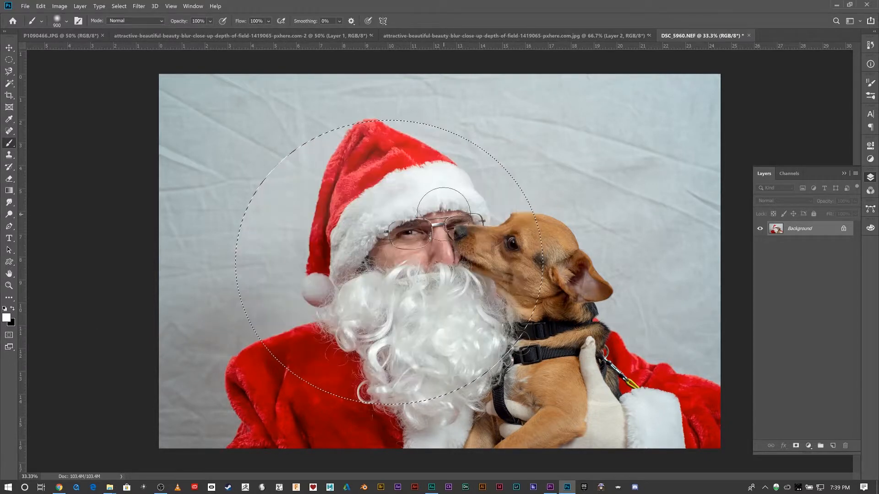
- Invert the elliptical selection and paint everything around the ellipse white, and undo the painting
key("ctrl+shift+i")
mouse_move(595, 160)
left_mouse_down()
mouse_move(263, 110)
mouse_move(403, 30)
left_mouse_up()
mouse_move(403, 83)
left_mouse_down()
mouse_move(641, 109)
mouse_move(211, 225)
mouse_move(631, 243)
mouse_move(219, 315)
mouse_move(206, 403)
mouse_move(664, 434)
left_mouse_up()
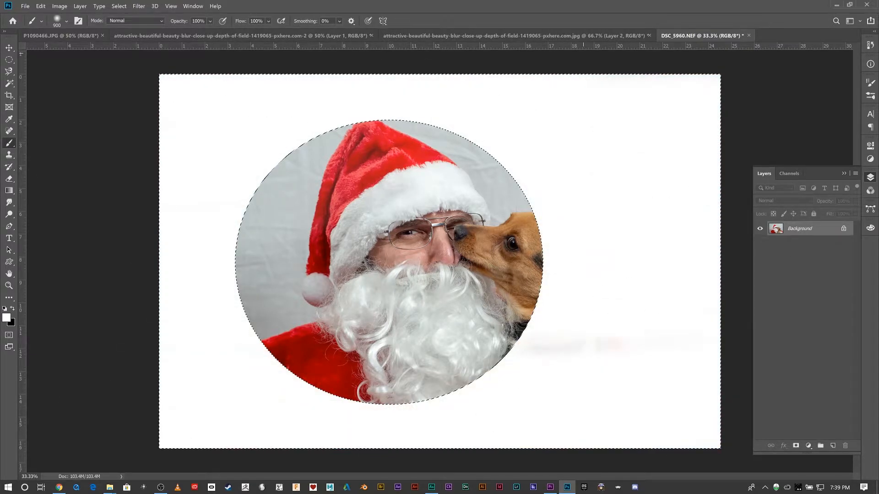
key("ctrl+z")
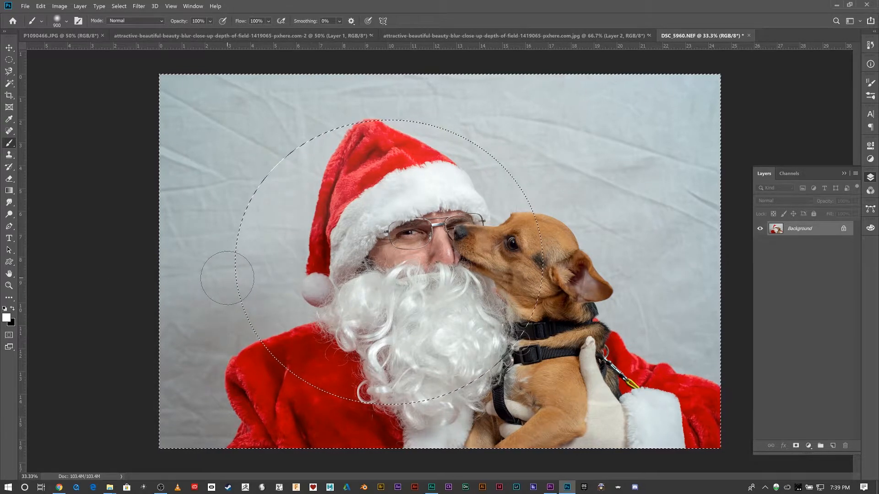
- Toggle the selection inversion, paint white over the backdrop in the photo's upper-left area outside the ellipse, and undo it
key("ctrl+shift+i")
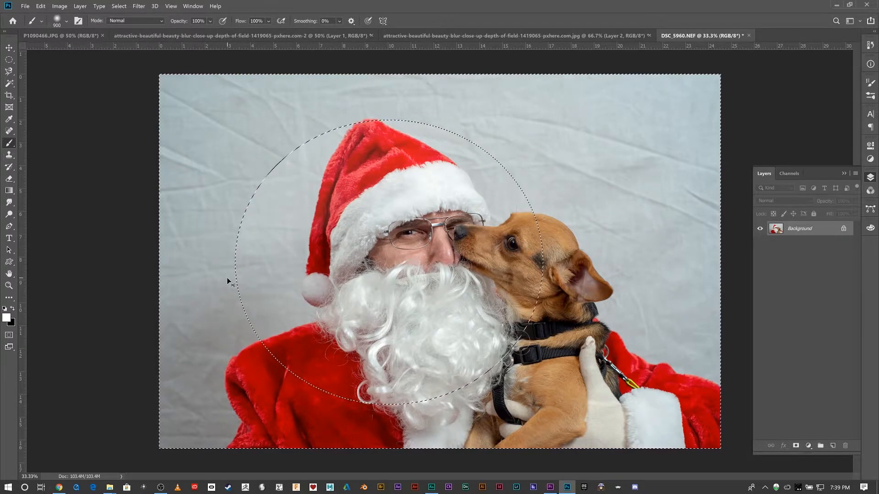
key("ctrl+shift+i")
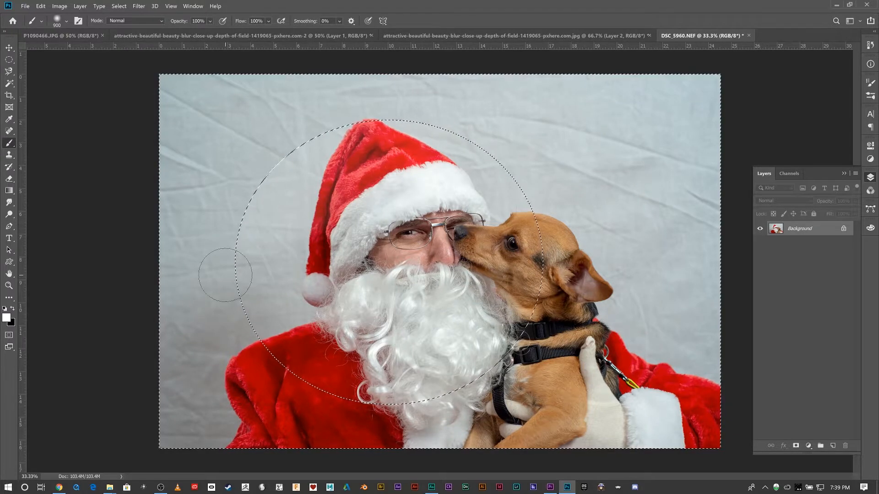
mouse_move(192, 145)
left_mouse_down()
mouse_move(308, 131)
mouse_move(197, 73)
left_mouse_up()
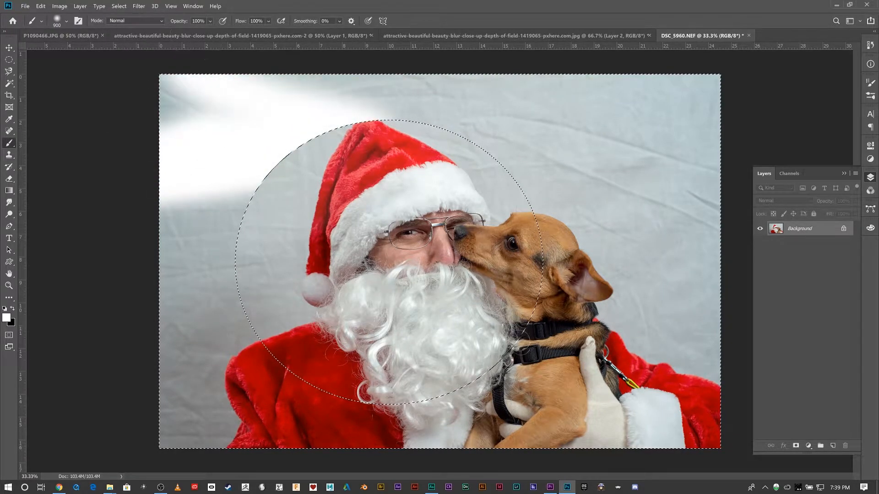
key("ctrl+z")
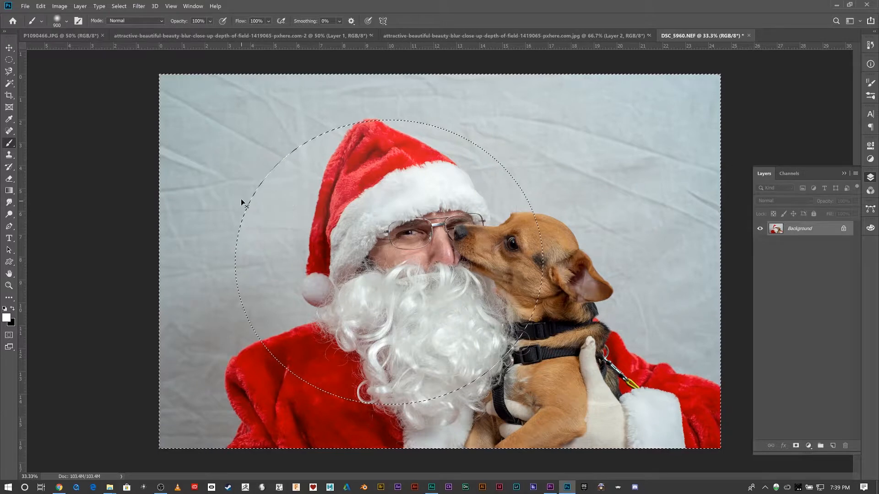
- Deselect the selection, bring it back with Reselect, and deselect it again
key("ctrl+d")
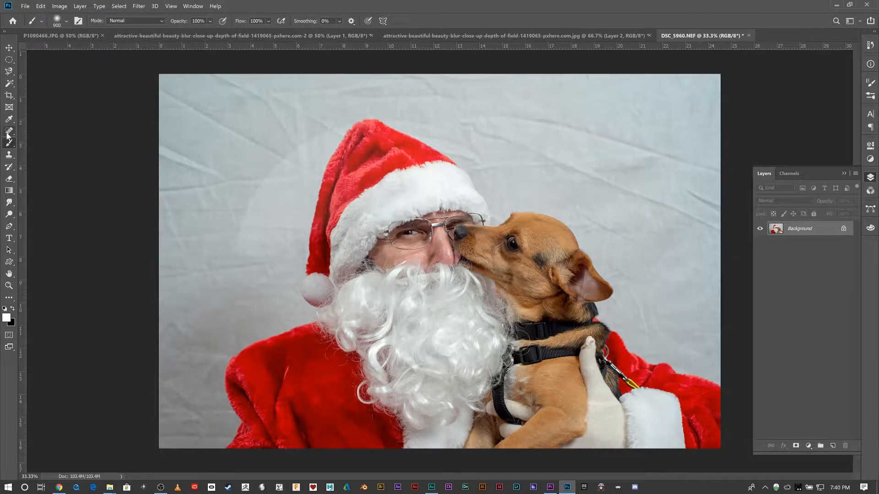
key("ctrl+shift+d")
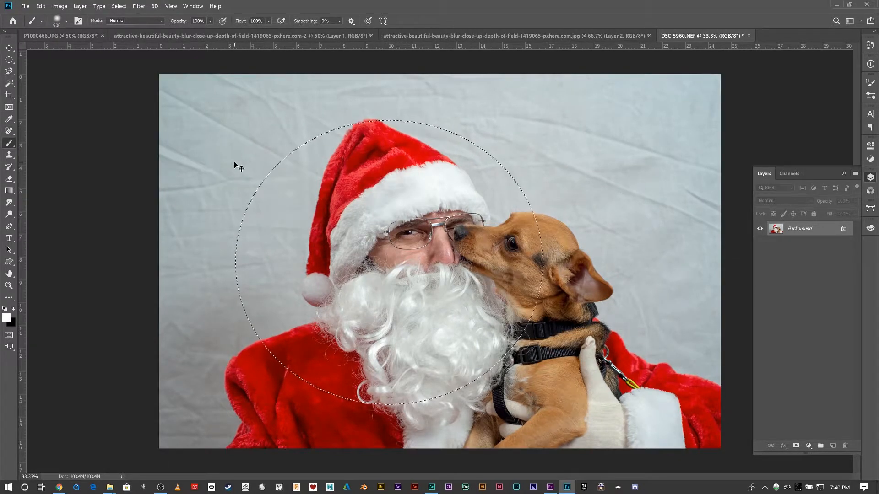
key("ctrl+d")
left_click(10, 61)
left_click(9, 84)
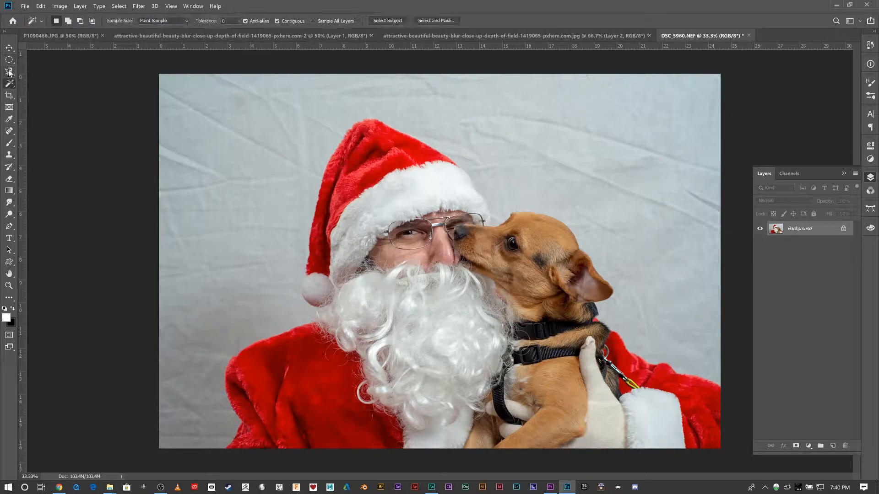
left_click(9, 63)
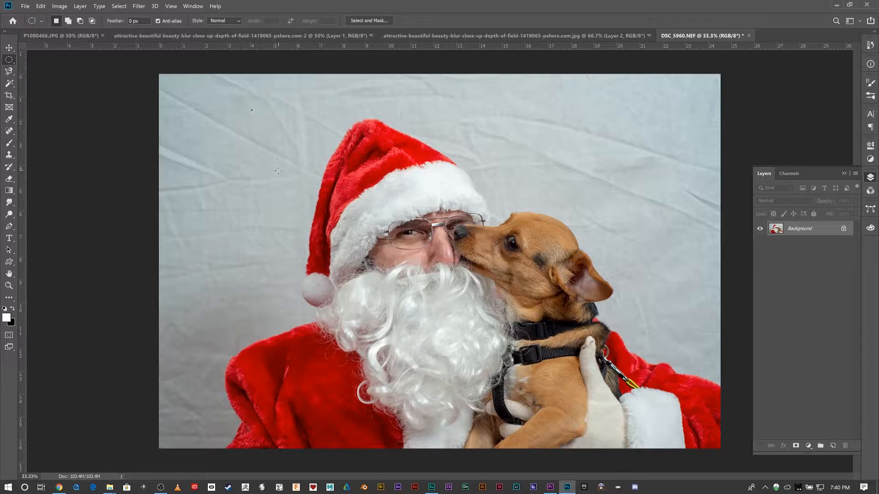
- Switch to the Brush tool with black as the foreground color and reduce the brush size
left_click(10, 143)
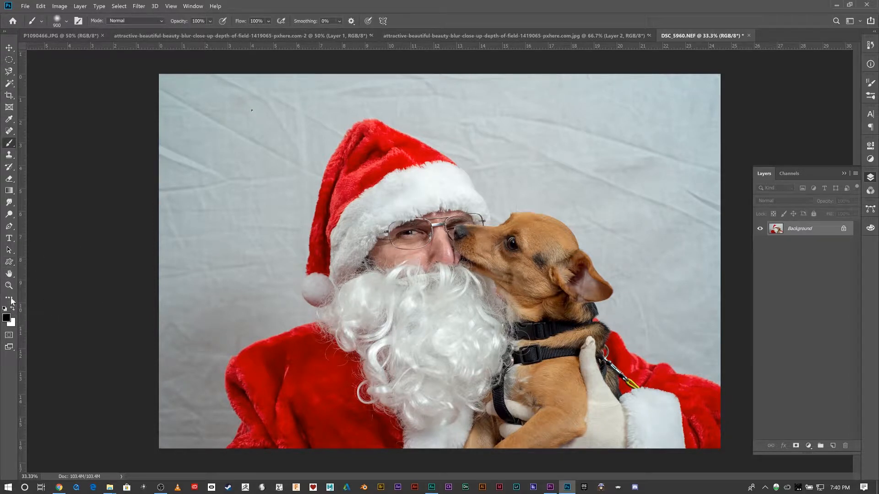
key("bracketleft")
key("bracketleft")
key("bracketleft")
key("bracketleft")
key("bracketleft")
- Draw an elliptical selection around Santa's hat brim and eyes, and deselect it
left_click(9, 60)
left_click_drag(316, 174, 494, 272)
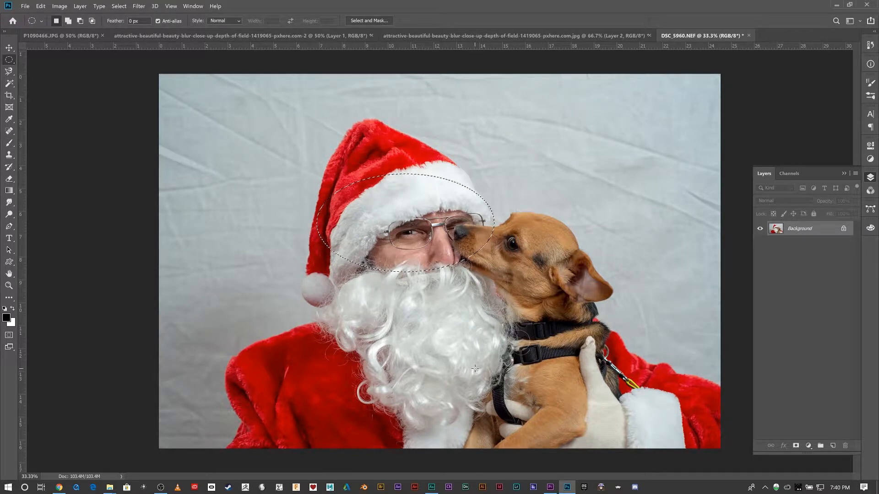
key("ctrl+d")
- Make single-row selections across the photo with the Single Row Marquee Tool, and clear them
right_click(9, 60)
left_click(50, 77)
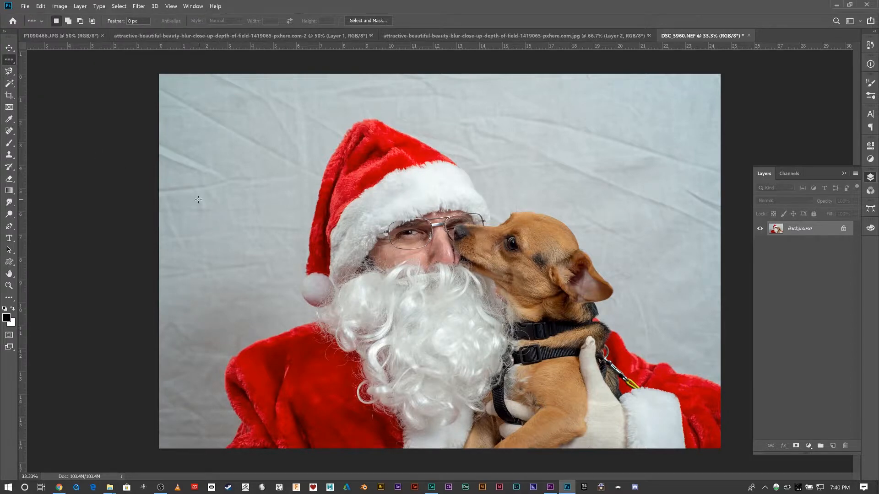
left_click_drag(198, 200, 633, 269)
left_click_drag(242, 206, 260, 232)
- Make a single-column selection through the backdrop beside Santa's hat with the Single Column Marquee Tool, and clear it
right_click(13, 63)
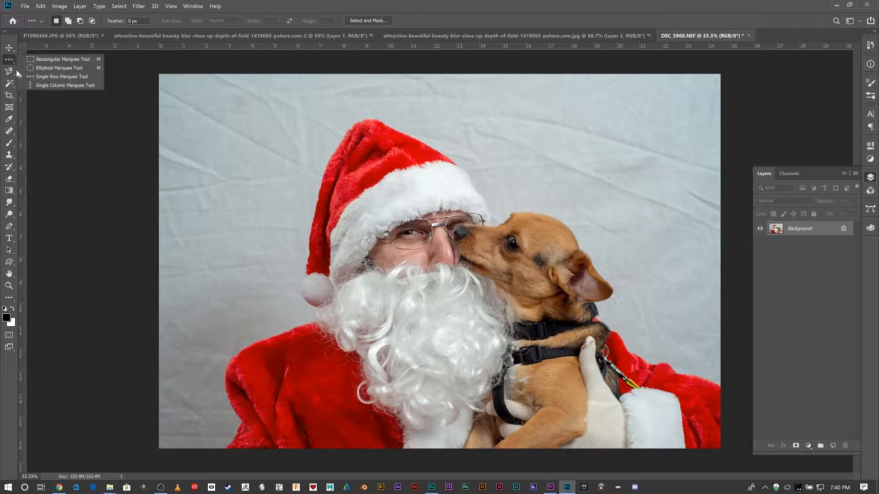
left_click(44, 82)
left_click(272, 145)
left_click_drag(264, 149, 274, 149)
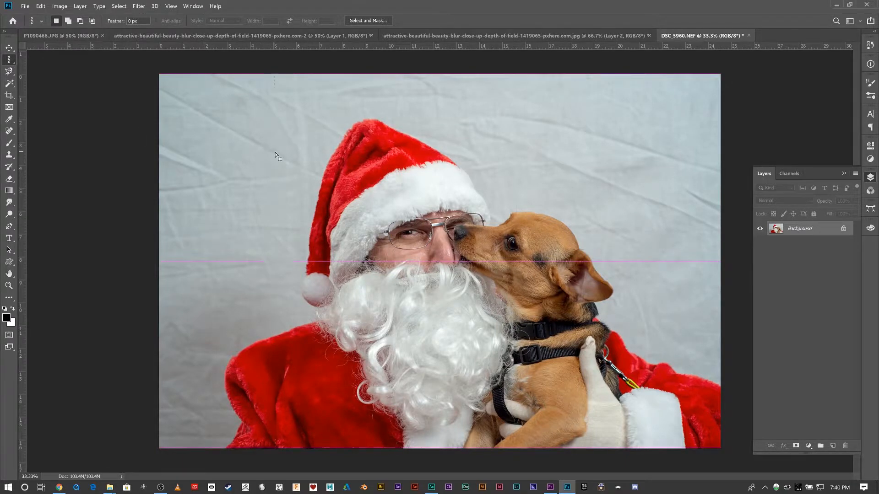
right_click(275, 151)
left_click(7, 60)
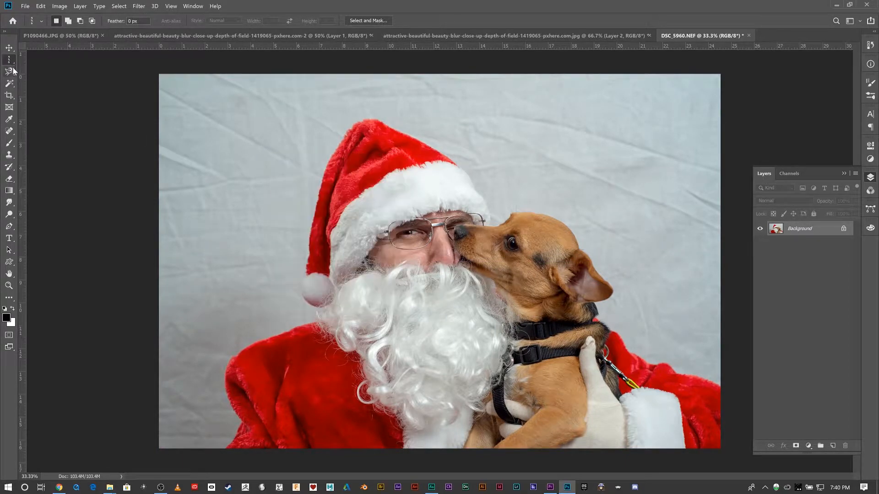
- Draw freehand Lasso selections around Santa's face and the dog's head, and deselect them
right_click(9, 71)
left_click(43, 72)
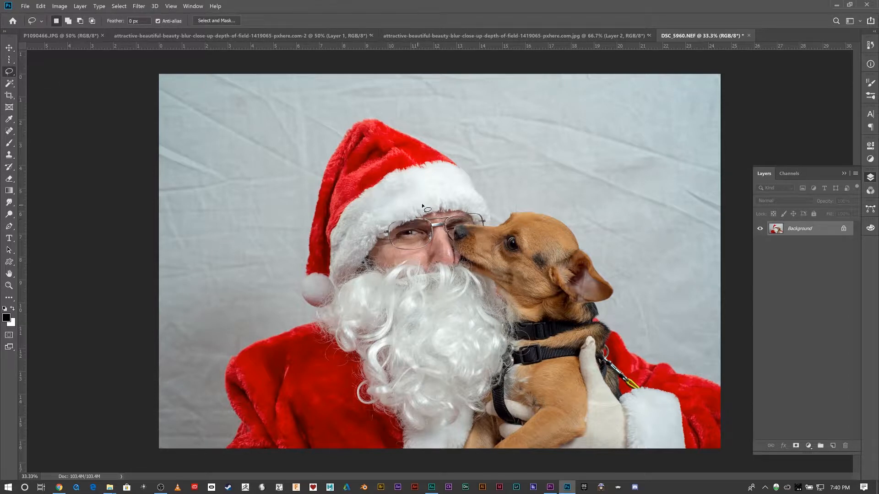
mouse_move(397, 249)
left_mouse_down()
mouse_move(483, 322)
mouse_move(651, 337)
mouse_move(659, 253)
mouse_move(554, 210)
mouse_move(537, 195)
left_mouse_up()
key("ctrl+d")
mouse_move(336, 225)
left_mouse_down()
mouse_move(366, 265)
mouse_move(533, 268)
mouse_move(527, 164)
left_mouse_up()
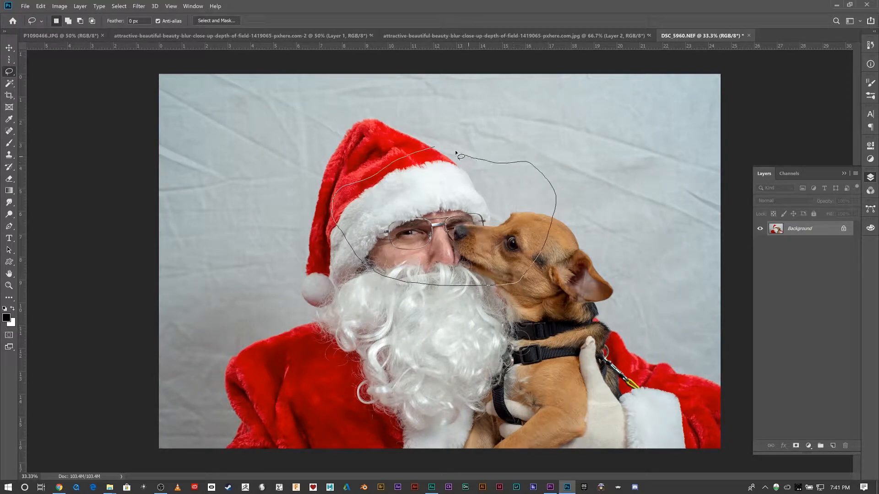
left_click_drag(436, 149, 437, 147)
left_click(180, 122)
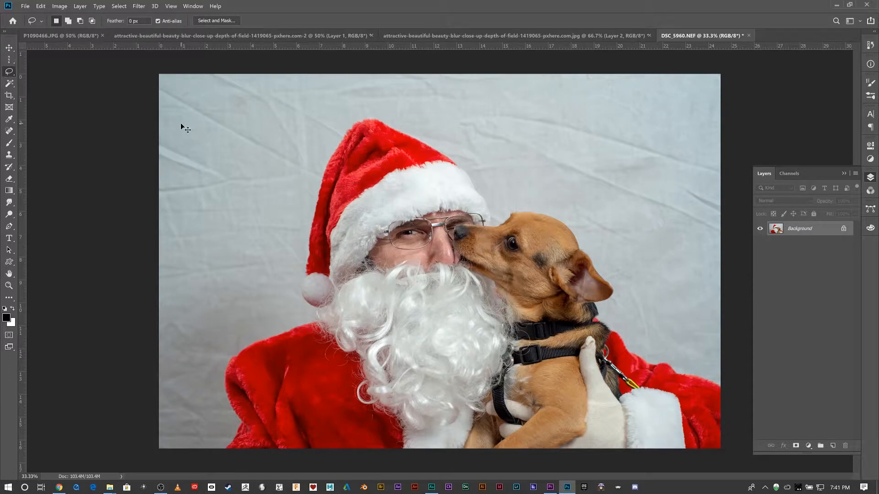
- Outline Santa's head and most of the dog with a six-cornered Polygonal Lasso selection, and deselect it
left_click(9, 60)
left_click(9, 72)
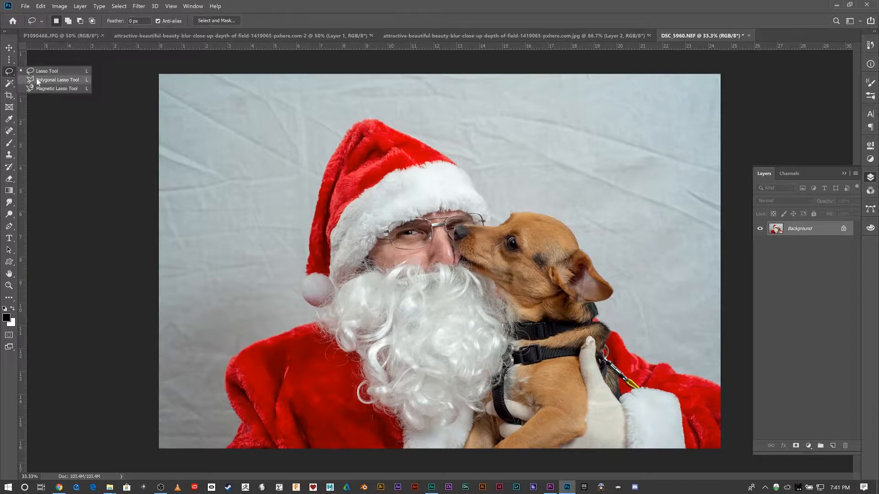
left_click(37, 79)
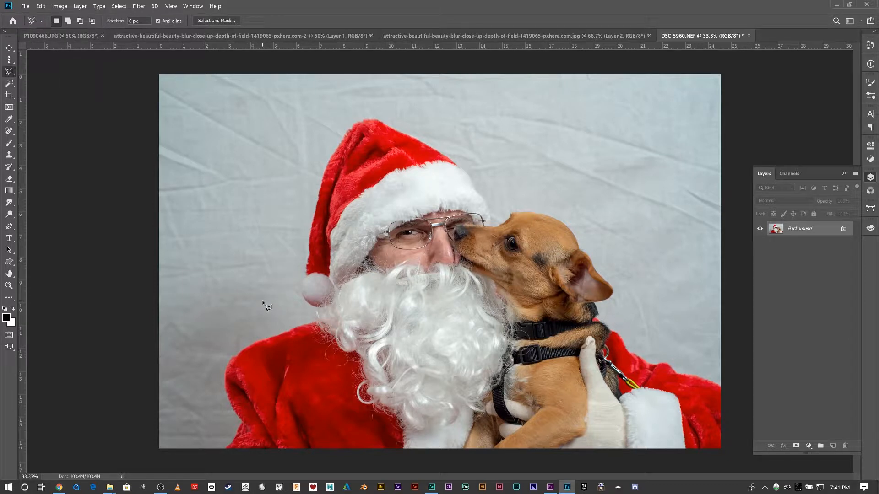
left_click(309, 123)
left_click(526, 113)
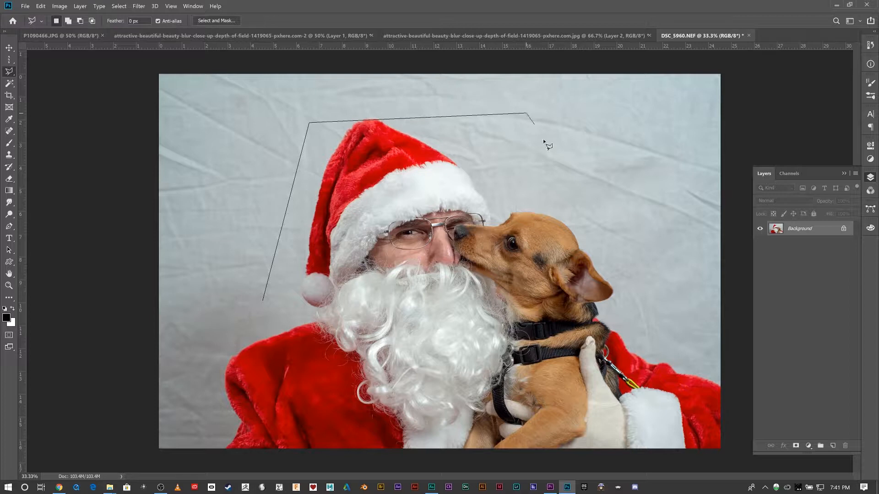
left_click(658, 264)
left_click(518, 403)
left_click(357, 388)
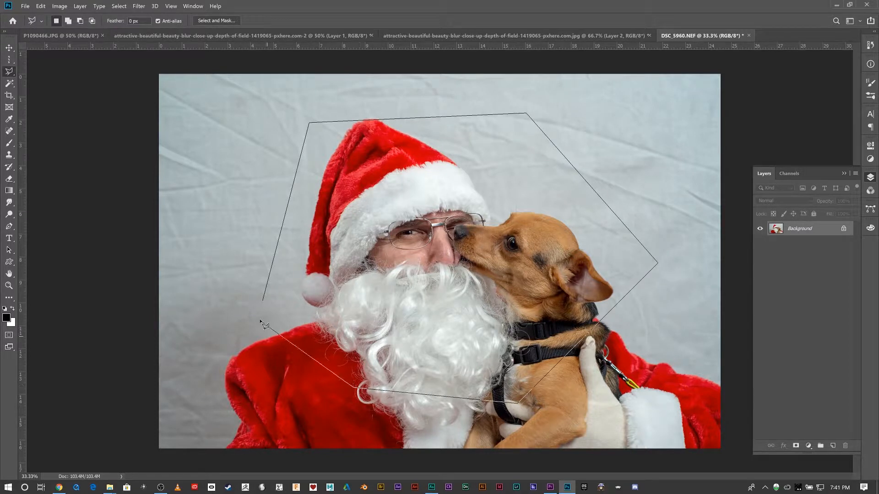
left_click(262, 300)
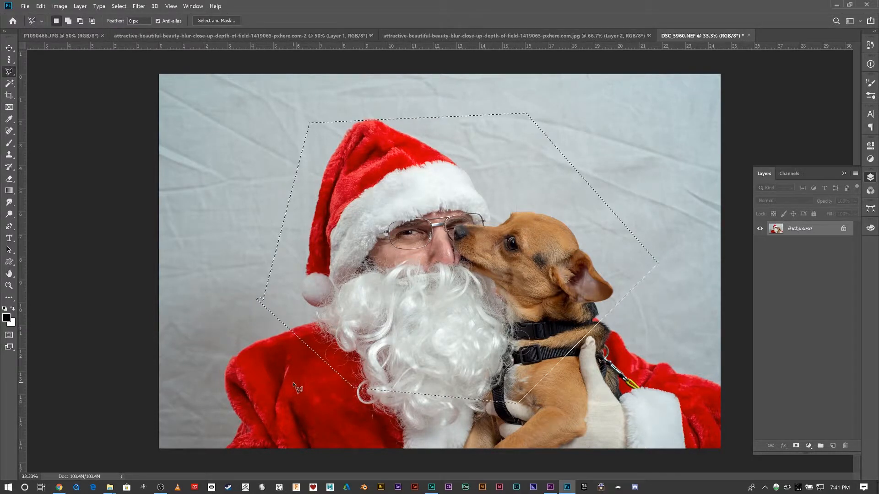
key("ctrl+d")
- Draw another polygonal selection around Santa's head and the dog's head, extending out over the backdrop beside Santa's shoulder, and deselect it
left_click(286, 212)
left_click(355, 110)
left_click(503, 120)
left_click(606, 222)
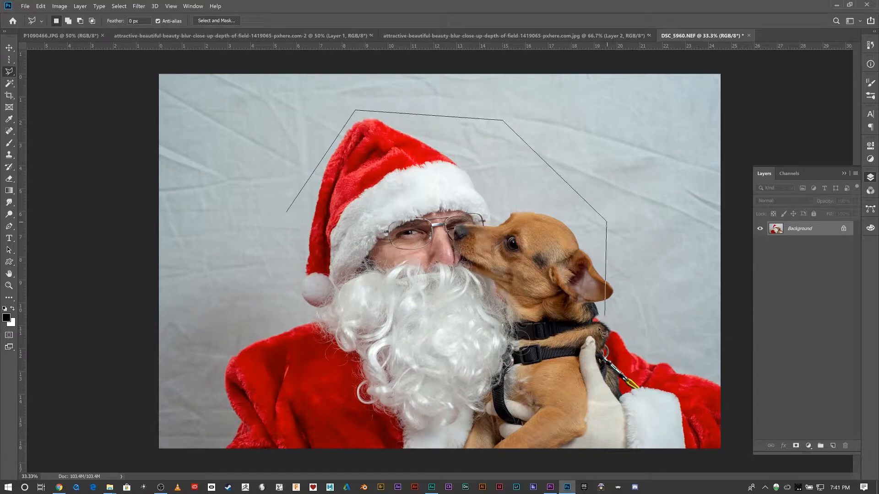
left_click(590, 338)
left_click(205, 379)
left_click(174, 320)
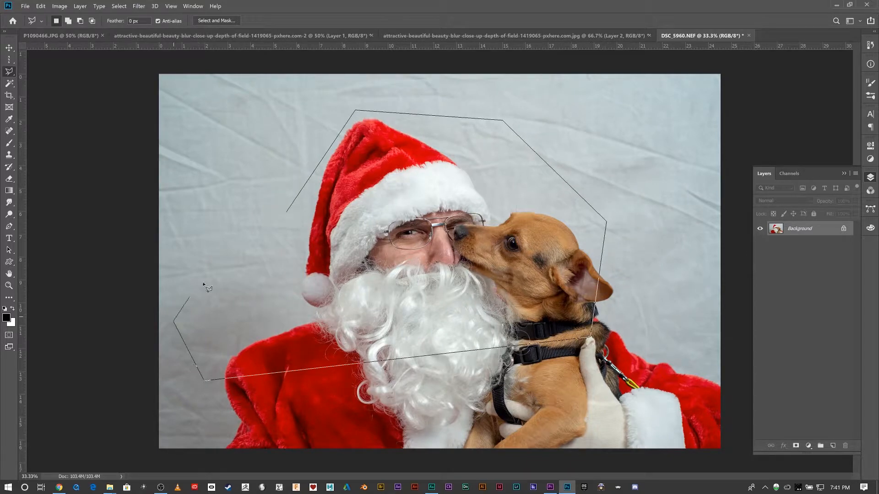
left_click(286, 213)
key("ctrl+d")
- Enclose Santa's face, beard and the dog in a polygonal selection and copy its contents to a new layer
left_click(253, 247)
left_click(404, 94)
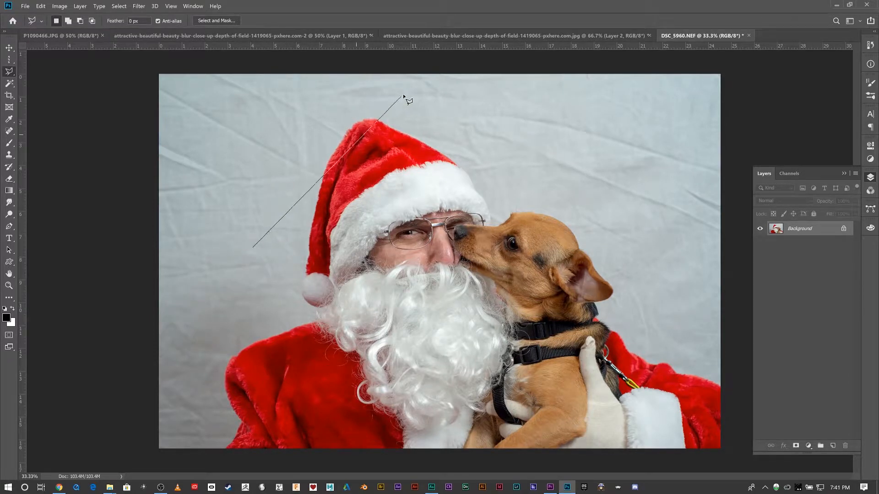
left_click(573, 207)
left_click(611, 373)
left_click(459, 406)
left_click(301, 366)
left_click_drag(281, 332, 275, 263)
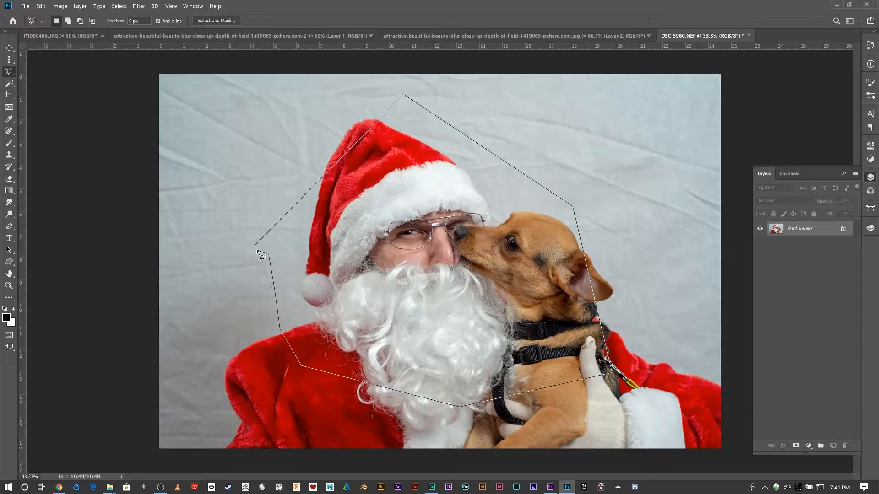
left_click(257, 250)
key("ctrl+j")
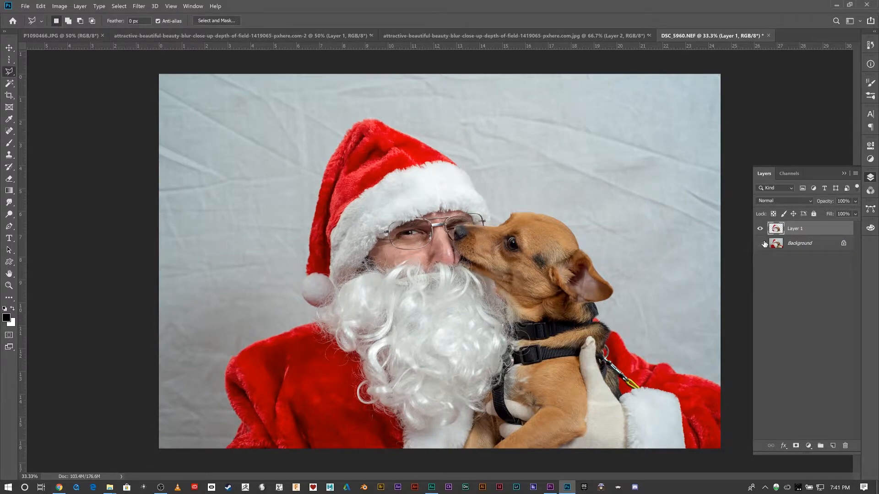
- Toggle the Background layer's visibility to check the copied area, and merge the copy back into the Background
left_click(760, 243)
left_click(760, 243)
key("ctrl+e")
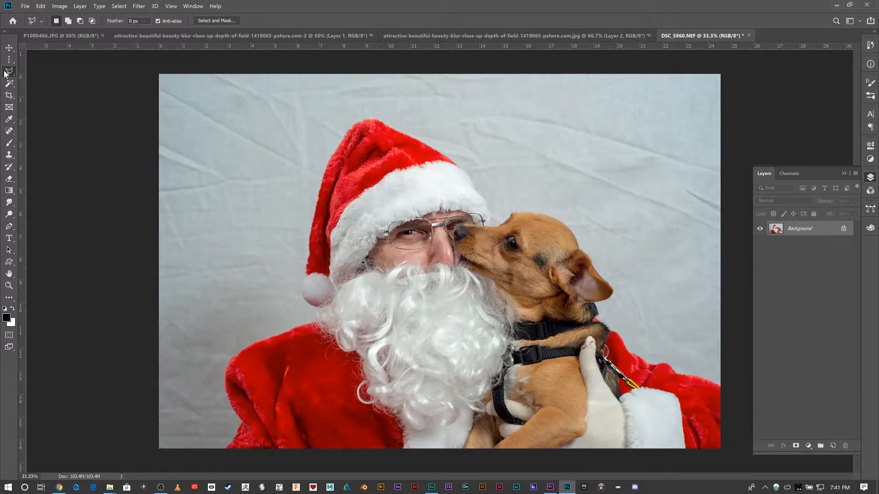
- Trace Santa's coat and the dog's outline with the Magnetic Lasso Tool, close the selection at the dog's head, and deselect it
right_click(9, 71)
left_click(34, 86)
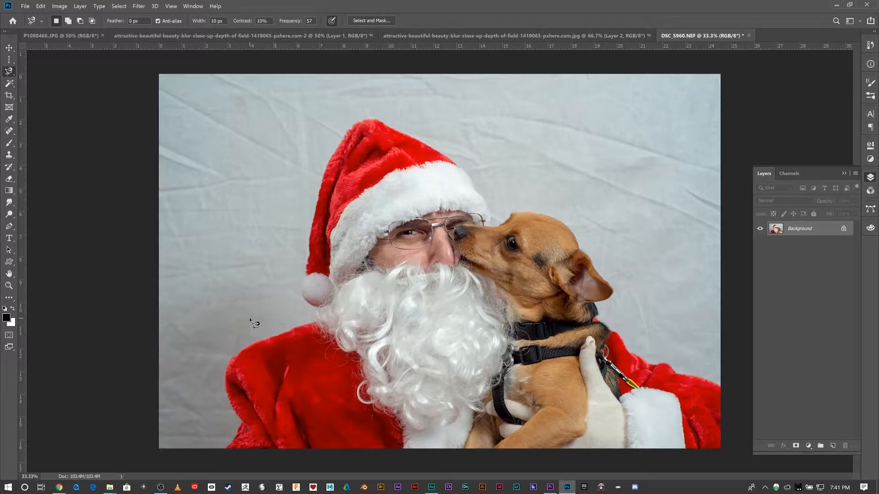
left_click(311, 323)
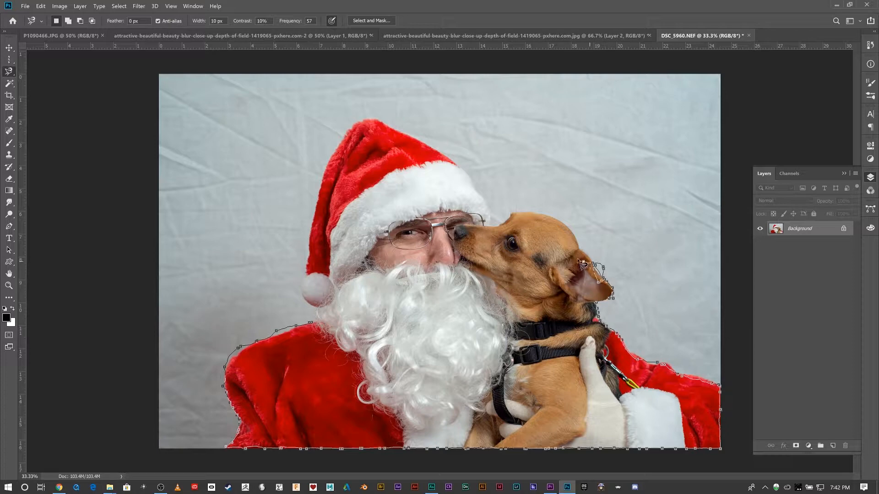
double_click(531, 211)
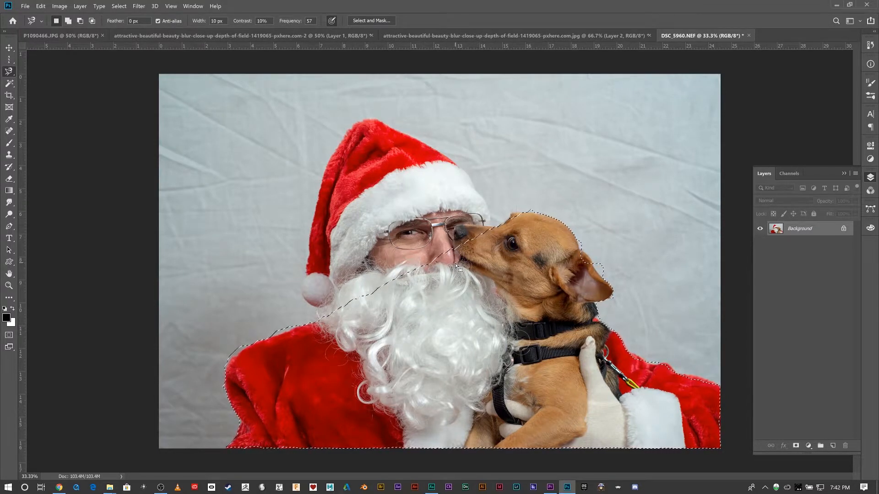
key("ctrl+d")
- Choose the Magic Wand Tool and examine the color differences between individual skin pixels on Santa's nose at 12800% magnification
left_click(9, 83)
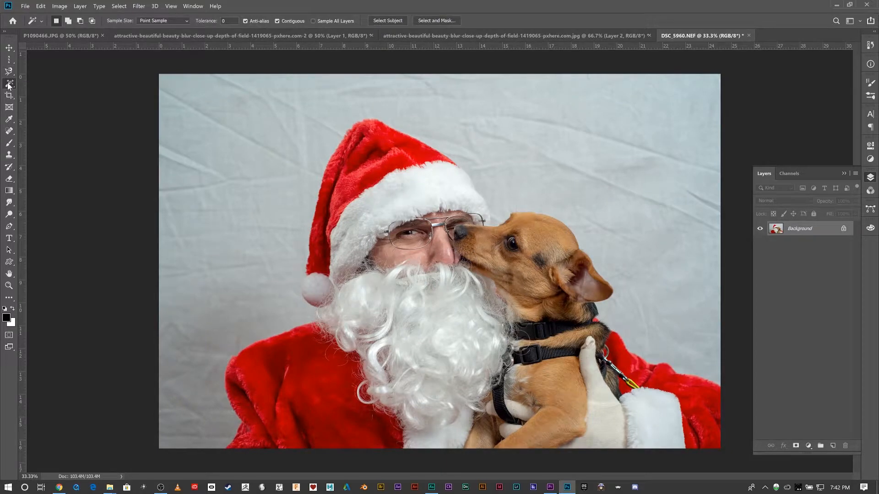
right_click(9, 84)
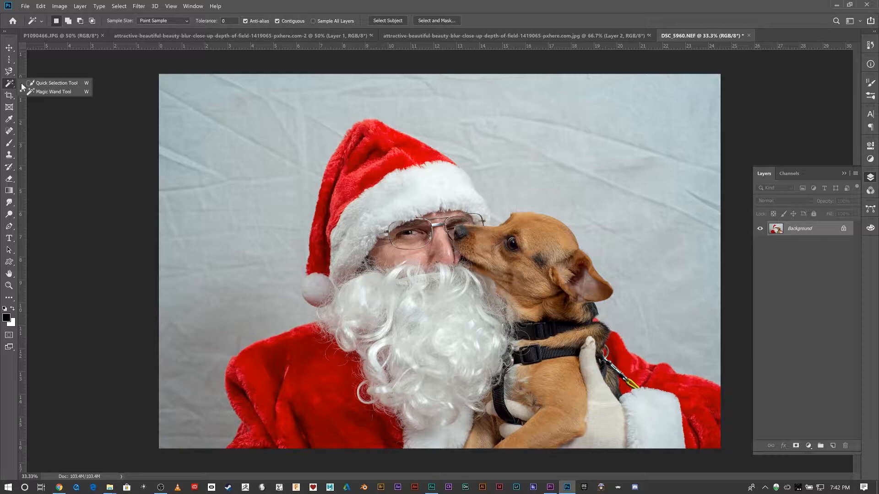
left_click(50, 92)
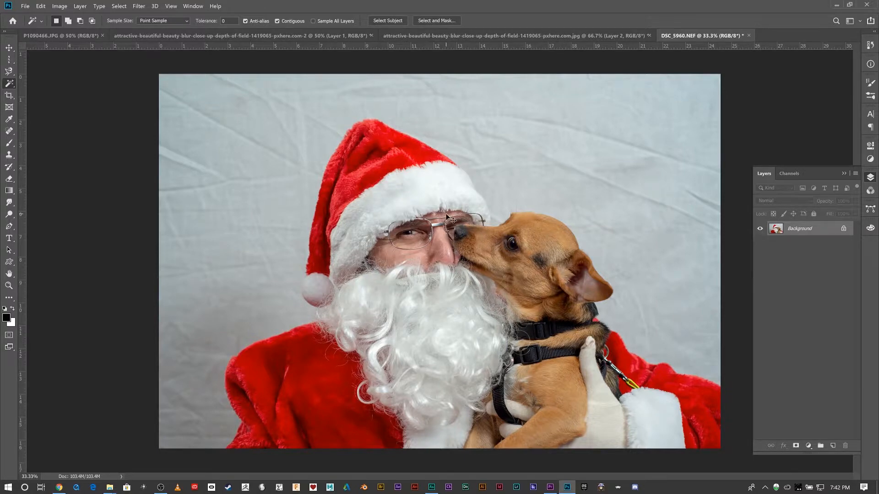
scroll(445, 214, "up", 10)
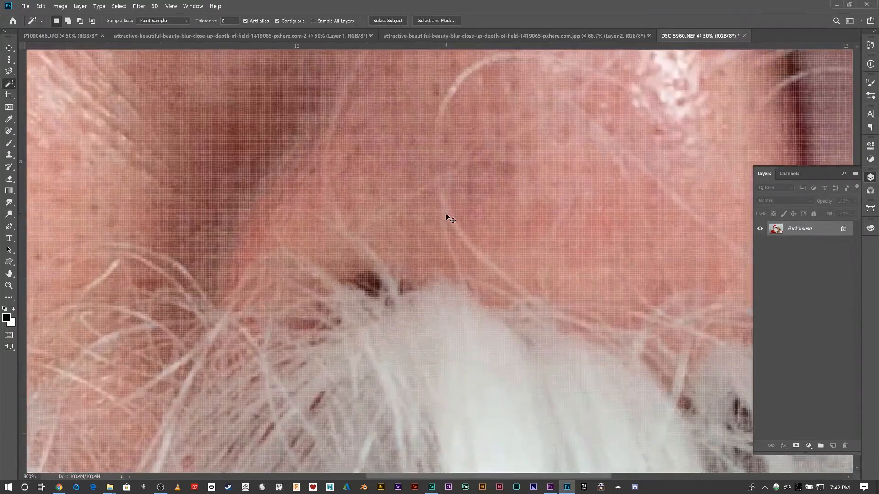
scroll(446, 215, "up", 7)
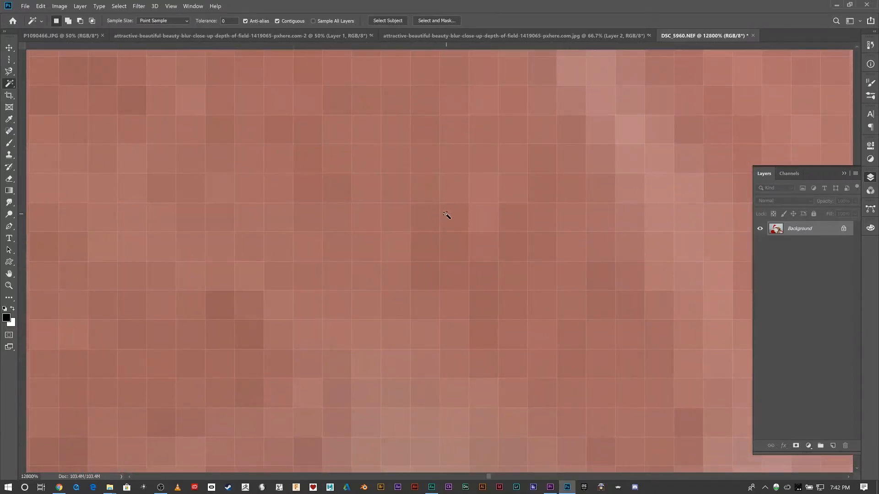
left_click(395, 194)
left_click(448, 181)
left_click(519, 196)
scroll(519, 197, "down", 10)
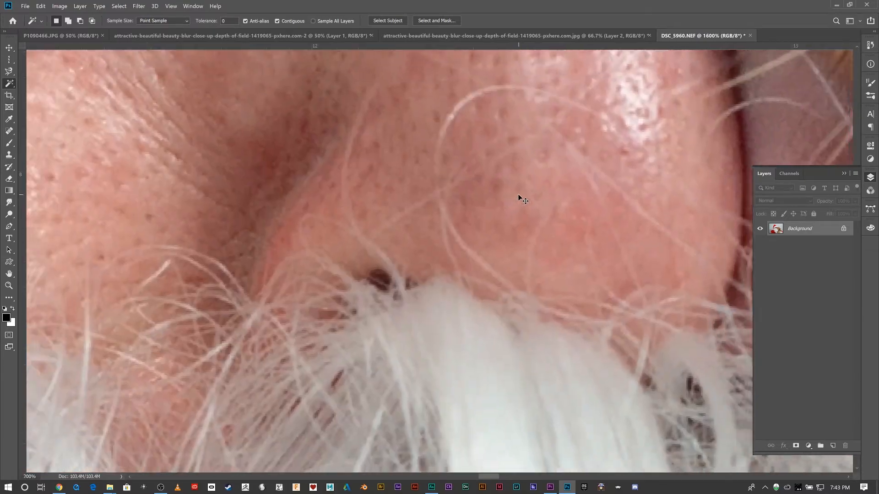
scroll(520, 196, "down", 8)
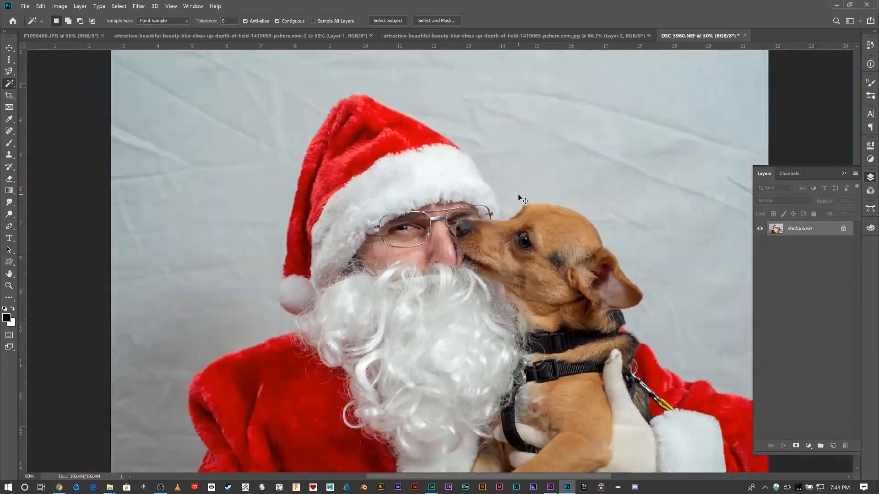
scroll(518, 193, "down", 1)
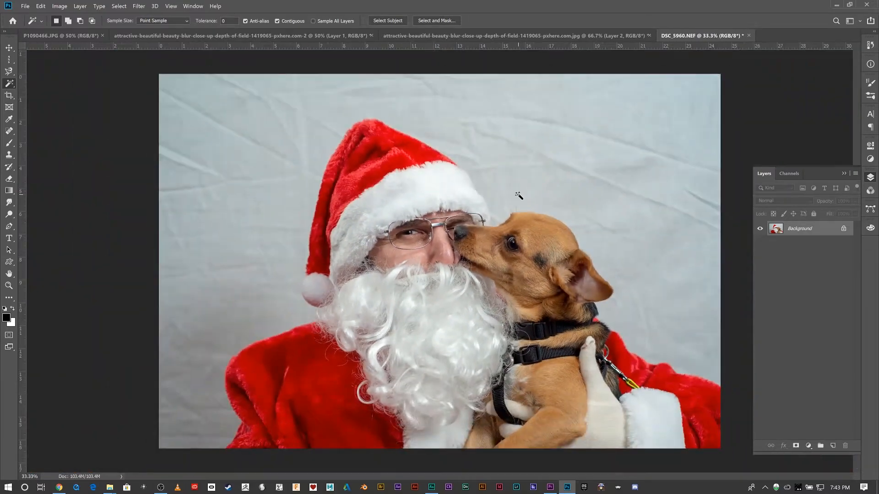
- Select Santa and the dog with the Quick Selection Tool, using an enlarged brush
right_click(11, 86)
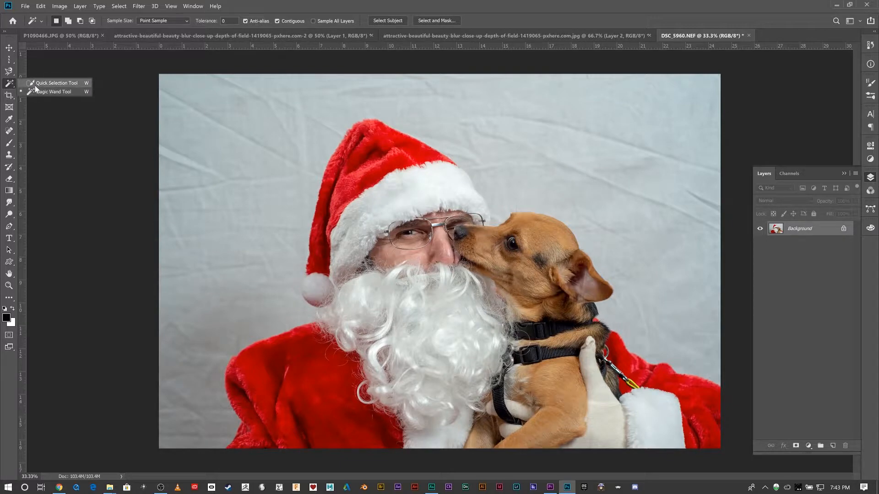
left_click(35, 84)
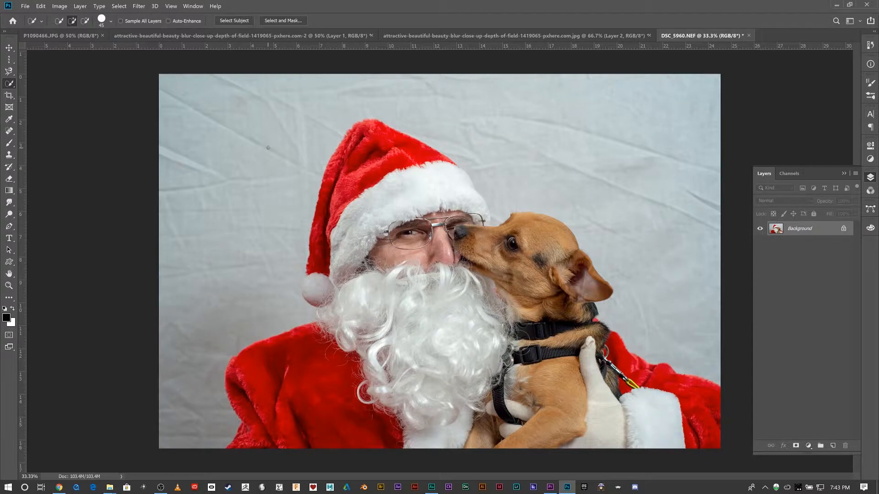
key("bracketright")
key("bracketright")
key("bracketright")
key("bracketright")
key("bracketright")
key("bracketright")
key("bracketright")
key("bracketright")
key("bracketleft")
mouse_move(257, 448)
left_mouse_down()
mouse_move(261, 385)
mouse_move(311, 374)
mouse_move(353, 348)
mouse_move(328, 334)
mouse_move(362, 270)
mouse_move(324, 265)
mouse_move(379, 174)
mouse_move(446, 215)
mouse_move(466, 250)
mouse_move(510, 247)
mouse_move(549, 220)
mouse_move(570, 270)
mouse_move(561, 325)
mouse_move(636, 389)
mouse_move(709, 417)
mouse_move(700, 418)
left_mouse_up()
- Open the selection of Santa and the dog in Select and Mask, and review the available view modes, keeping Overlay
left_click(290, 21)
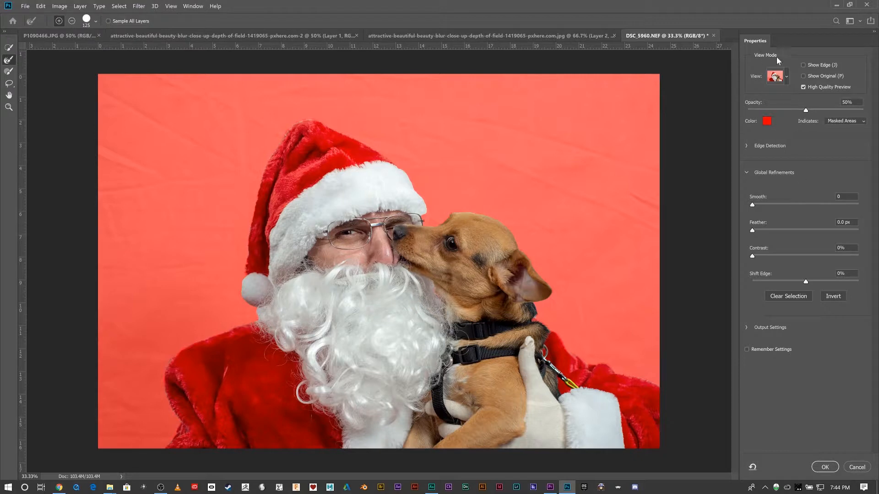
left_click(787, 76)
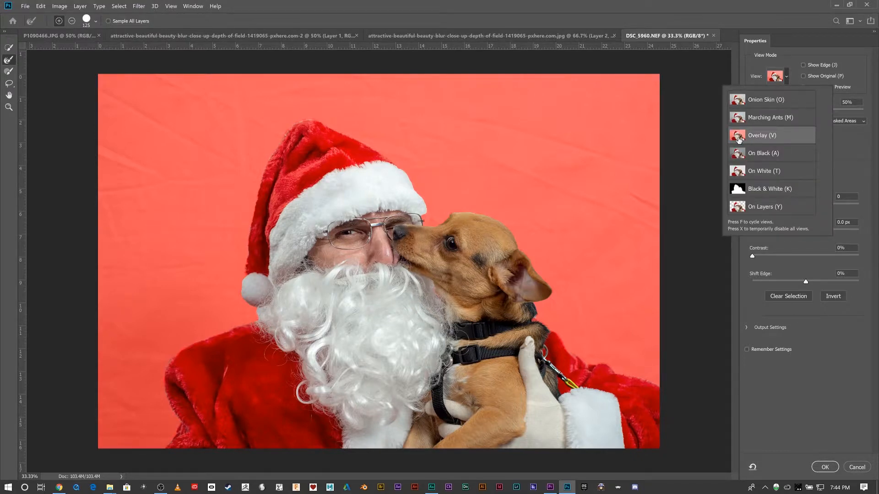
left_click(792, 77)
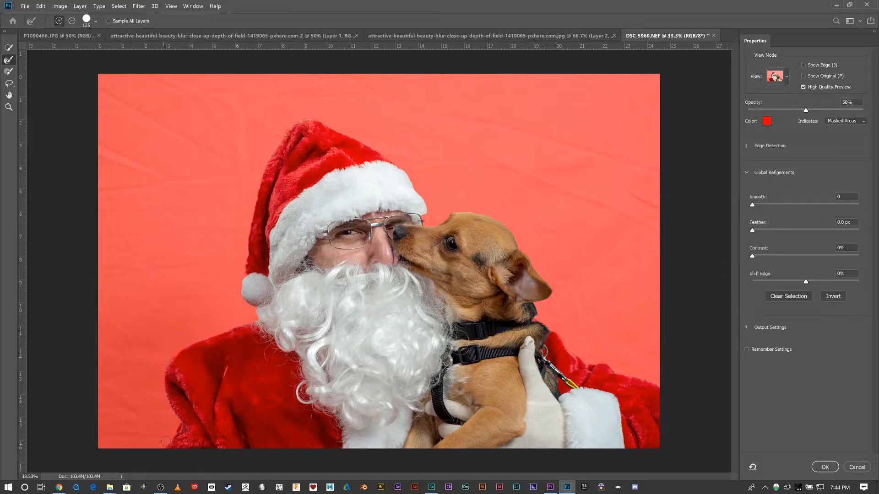
- Choose the Refine Edge Brush Tool, accept the Select and Mask selection, copy it to a new layer, and hide the Background layer
left_click(7, 61)
left_click(825, 466)
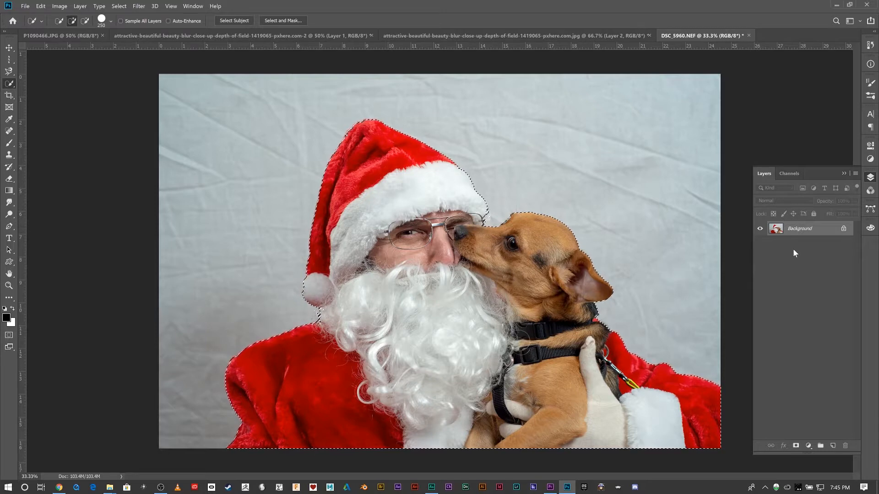
key("ctrl+j")
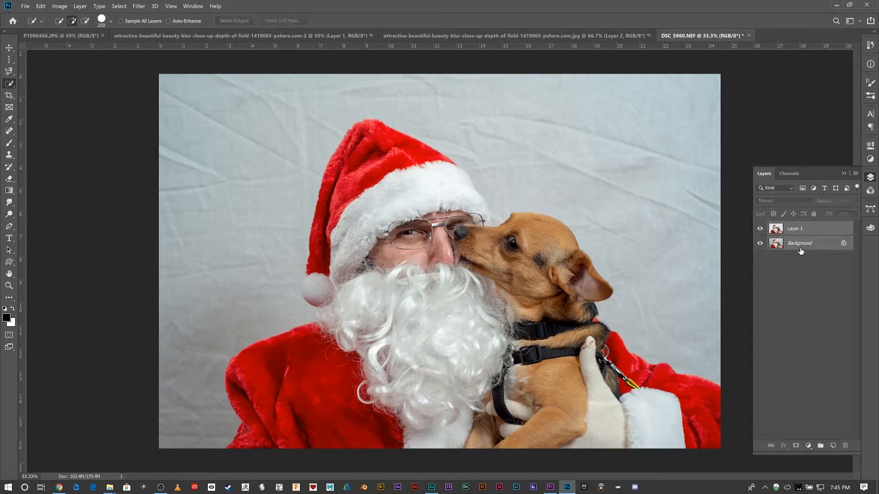
left_click(759, 243)
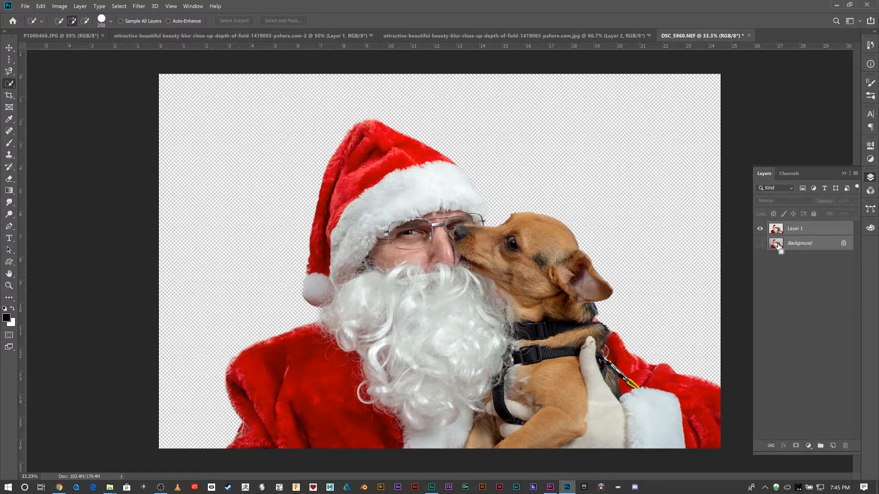
- Add a new empty layer above the cutout and set the foreground color to bright green
key("ctrl+shift+n")
key("Return")
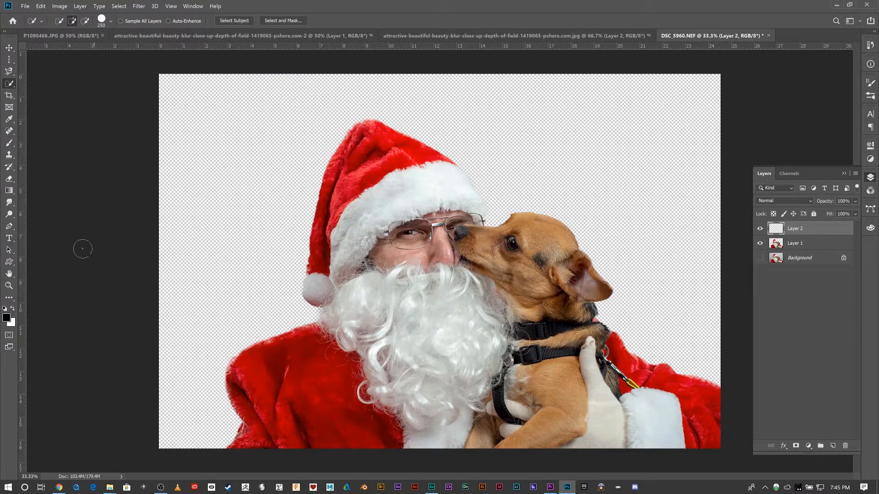
left_click(7, 317)
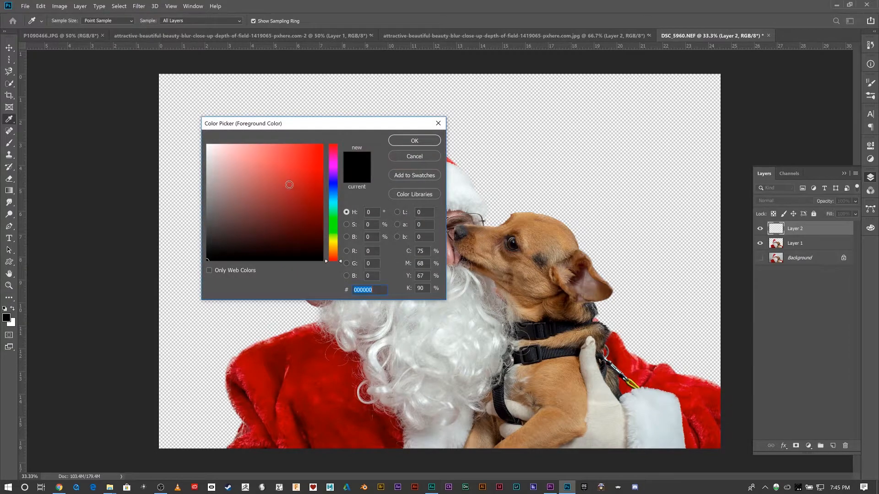
left_click(336, 225)
left_click_drag(318, 212, 343, 124)
left_click(414, 141)
key("w")
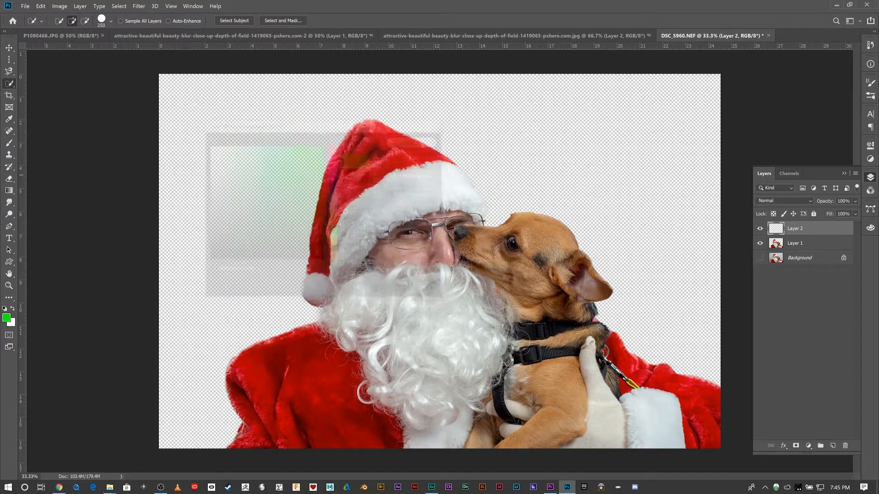
- Fill the new layer with green using the Paint Bucket Tool and place it below the Santa and dog cutout
right_click(15, 191)
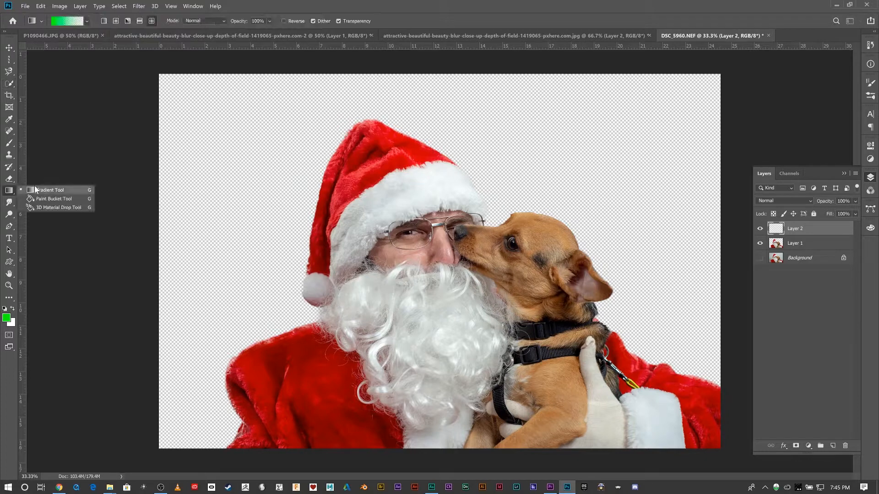
left_click(50, 198)
left_click(204, 176)
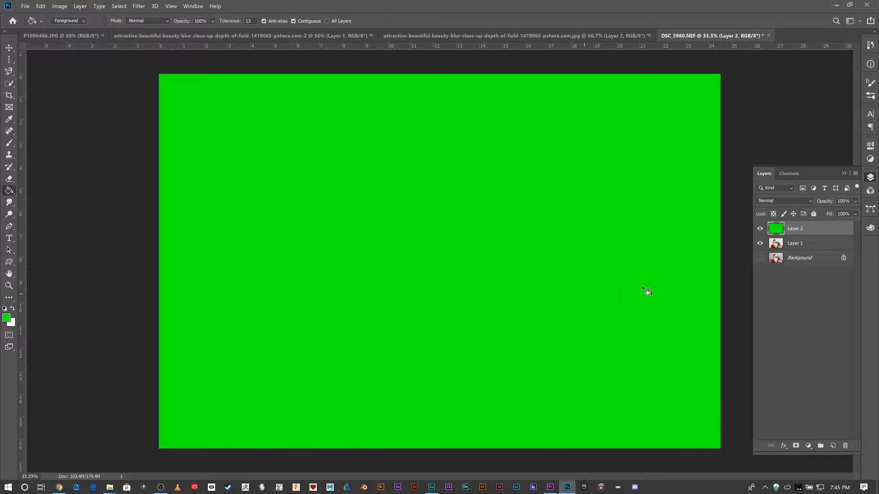
left_click_drag(809, 239, 805, 265)
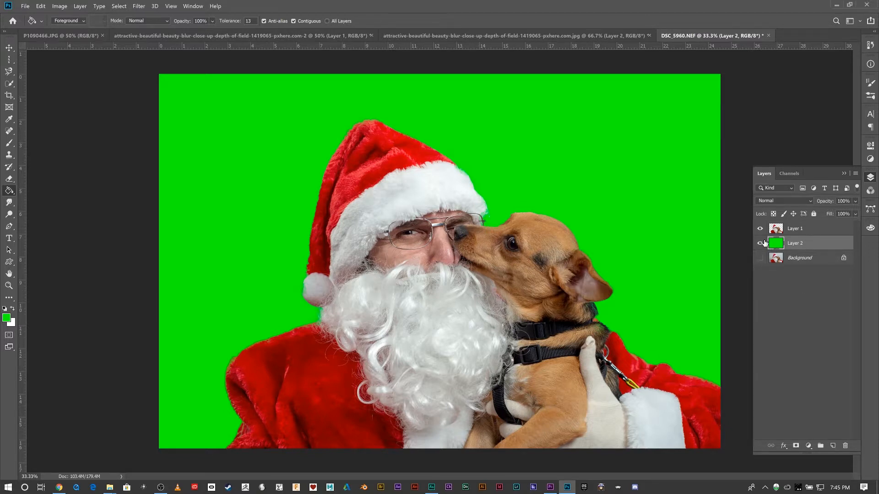
- Choose the Quick Selection Tool, show and select the Background layer, and hide the green and cutout layers
left_click(9, 84)
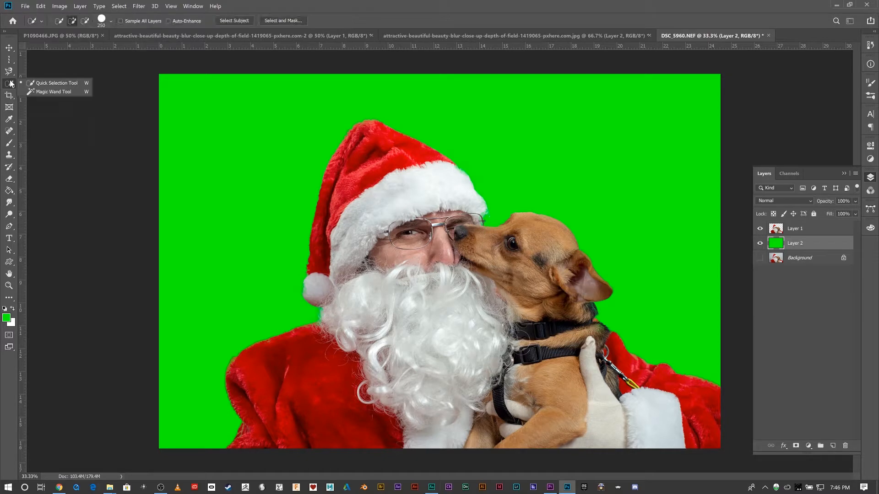
left_click(37, 83)
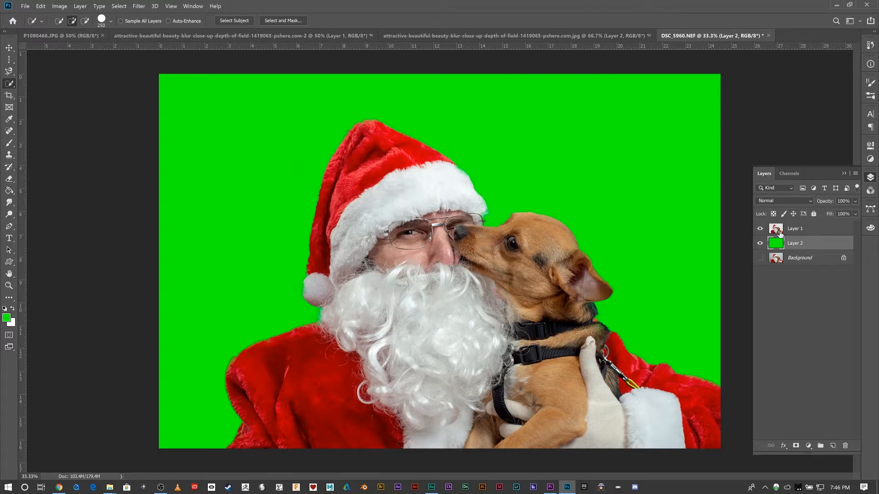
left_click(759, 259)
left_click(759, 243)
left_click(759, 228)
left_click(777, 259)
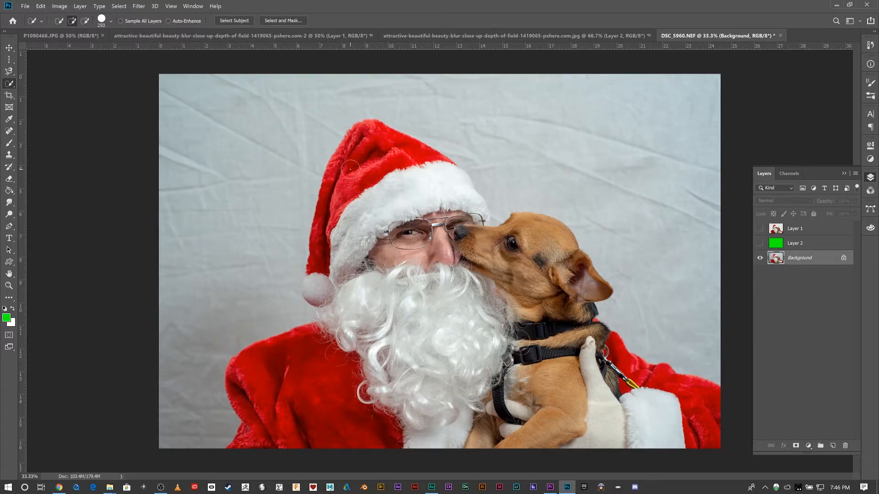
- Select Santa's red hat with the Quick Selection Tool, try the add and subtract modes along its edge, and deselect it
mouse_move(350, 170)
left_mouse_down()
mouse_move(332, 174)
mouse_move(323, 195)
left_mouse_up()
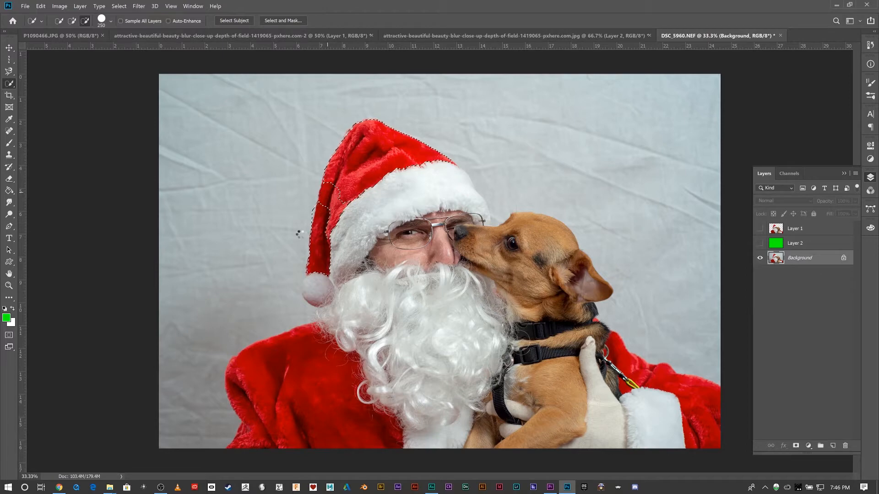
left_click(72, 21)
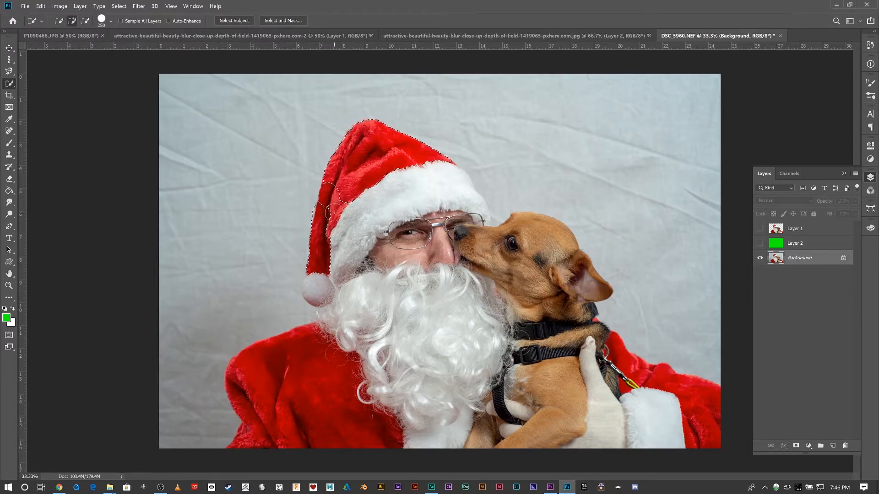
key("alt")
key("alt")
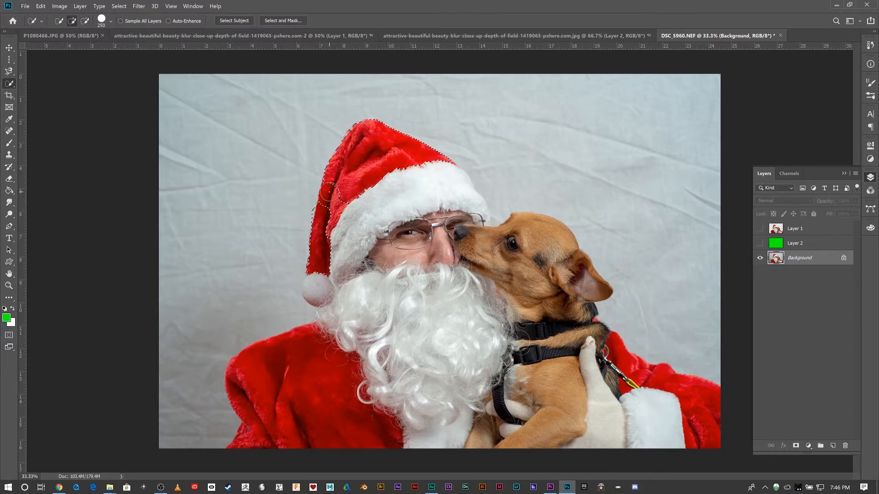
key("alt")
key("alt")
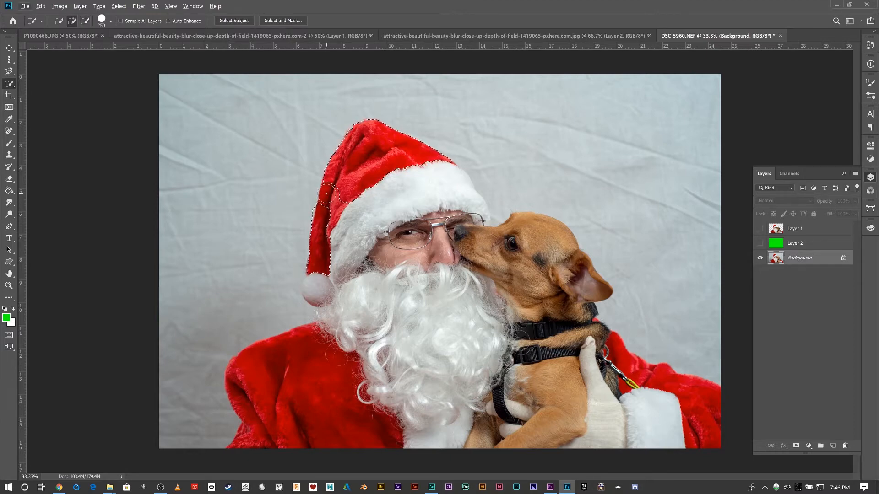
key("alt")
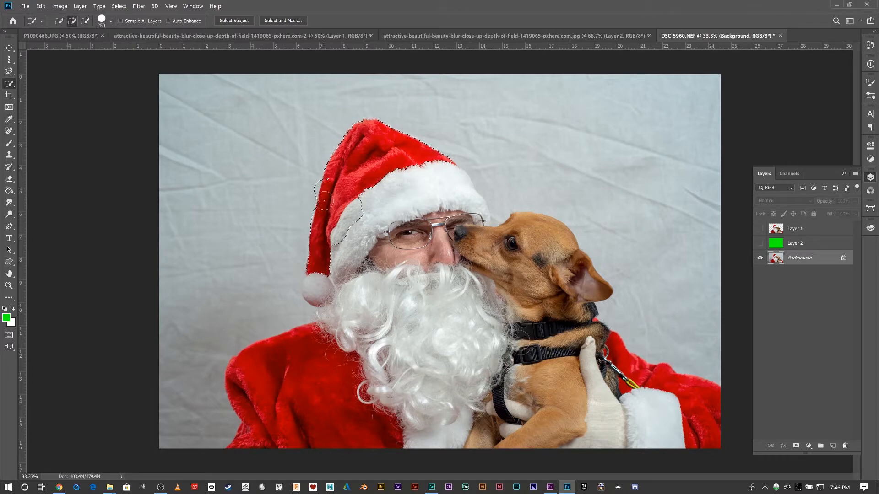
left_click_drag(309, 189, 302, 228)
key("ctrl+d")
- Enlarge the Quick Selection brush and select Santa and the dog, sweeping from the dog's body up to the hat's fur trim
key("bracketright")
key("bracketright")
mouse_move(521, 387)
left_mouse_down()
mouse_move(583, 417)
mouse_move(608, 412)
mouse_move(448, 379)
mouse_move(391, 419)
mouse_move(370, 343)
mouse_move(414, 320)
mouse_move(403, 247)
mouse_move(513, 334)
mouse_move(383, 202)
mouse_move(387, 183)
left_mouse_up()
- Reduce the brush size to 100 and add the sleeve beside the dog and the rest of Santa's hat to the selection
key("bracketleft")
key("bracketleft")
key("bracketleft")
key("bracketleft")
key("bracketleft")
key("bracketleft")
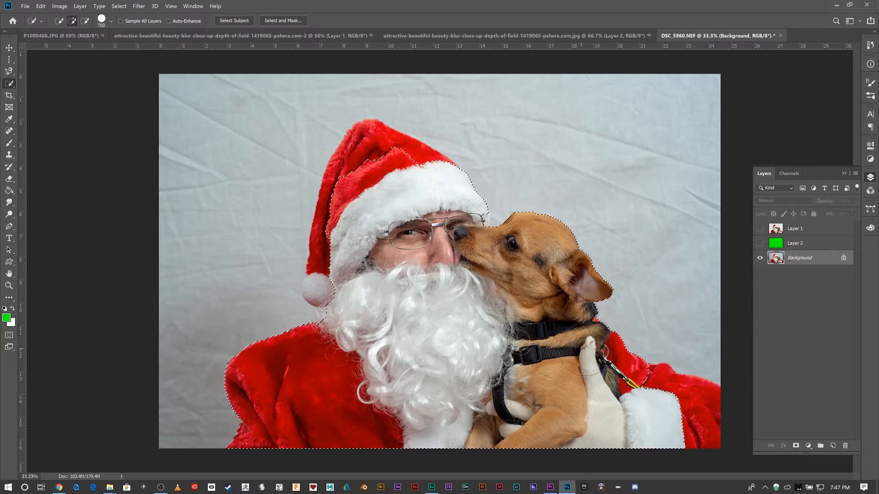
key("bracketleft")
key("bracketleft")
key("bracketleft")
key("bracketleft")
key("bracketleft")
key("bracketleft")
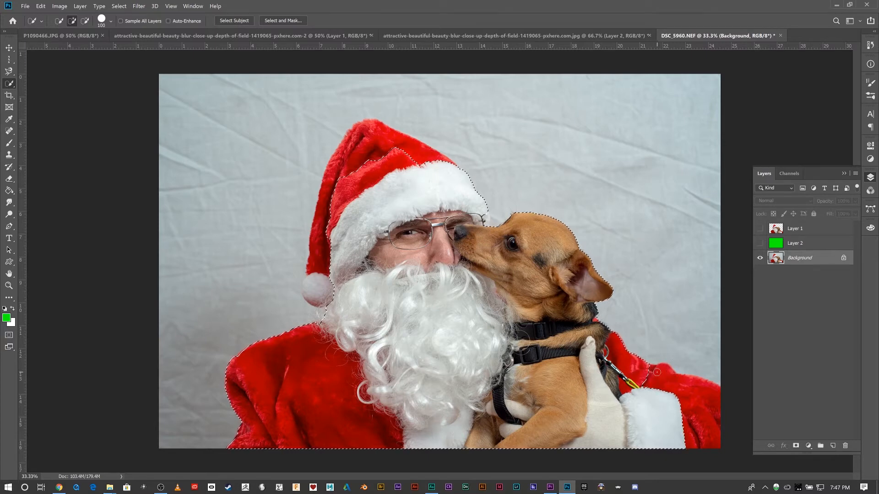
left_click_drag(648, 373, 694, 387)
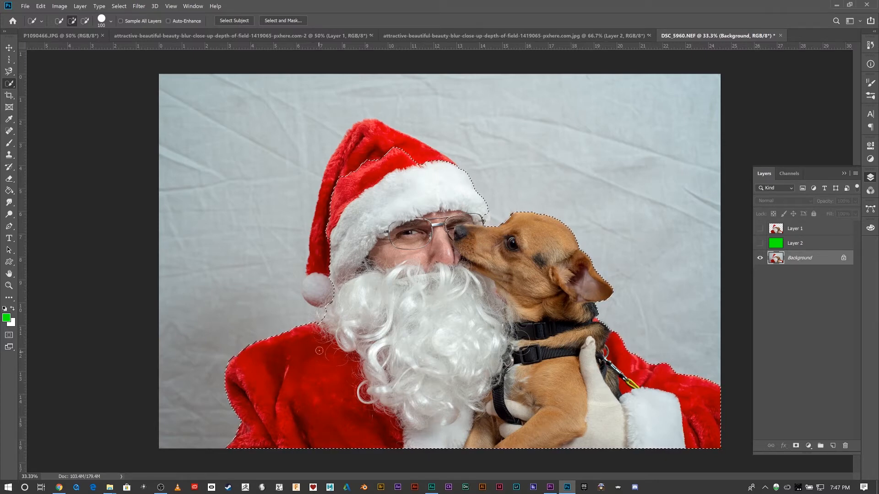
left_click_drag(349, 172, 323, 241)
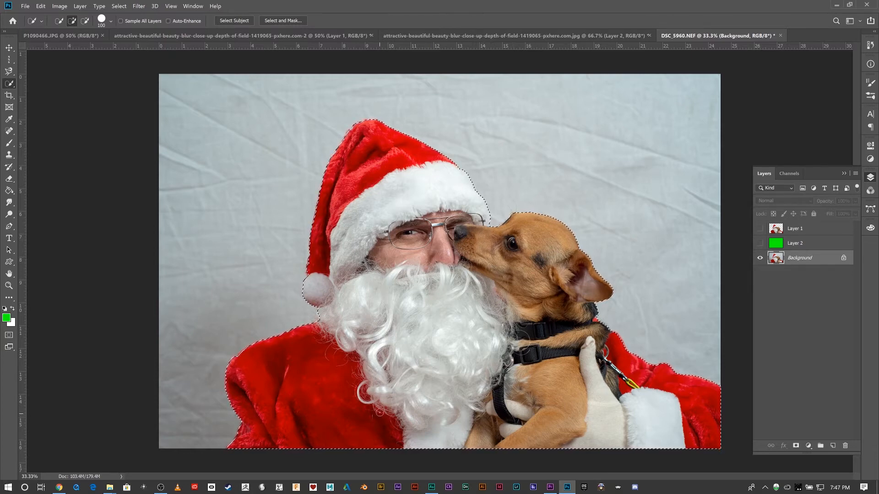
- Set the Quick Selection brush size to 125, open the selection in Select and Mask, and close that workspace
key("bracketleft")
key("bracketleft")
key("bracketleft")
key("bracketleft")
key("bracketleft")
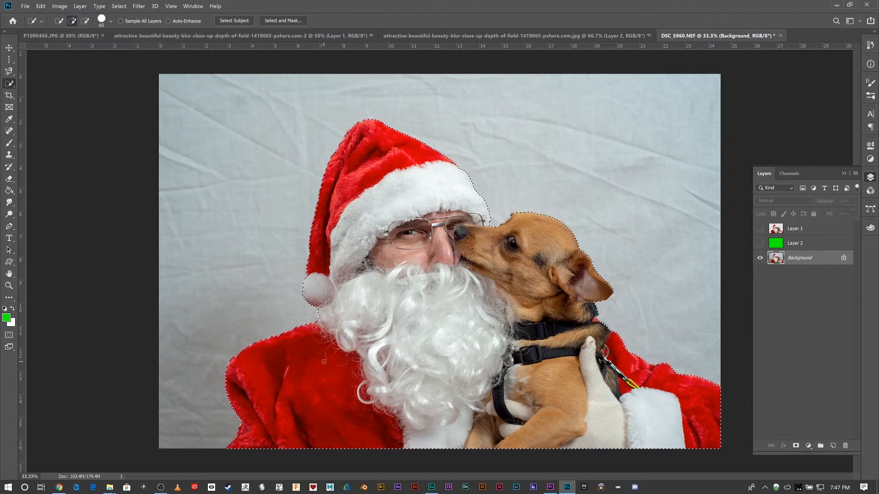
key("bracketright")
key("bracketright")
key("bracketright")
key("bracketright")
key("bracketright")
key("bracketright")
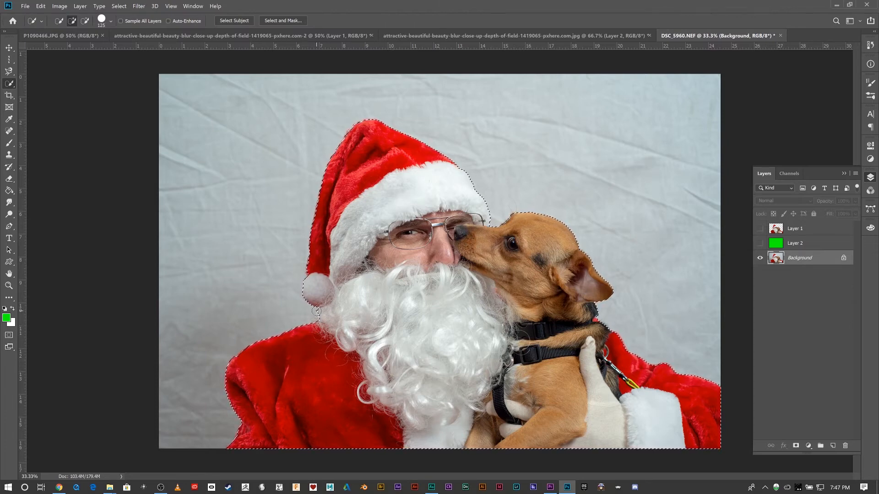
left_click(295, 20)
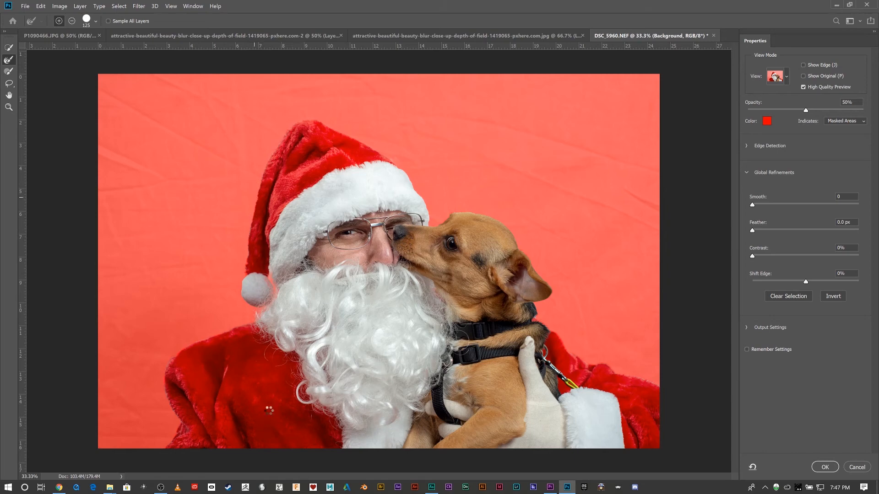
left_click(839, 467)
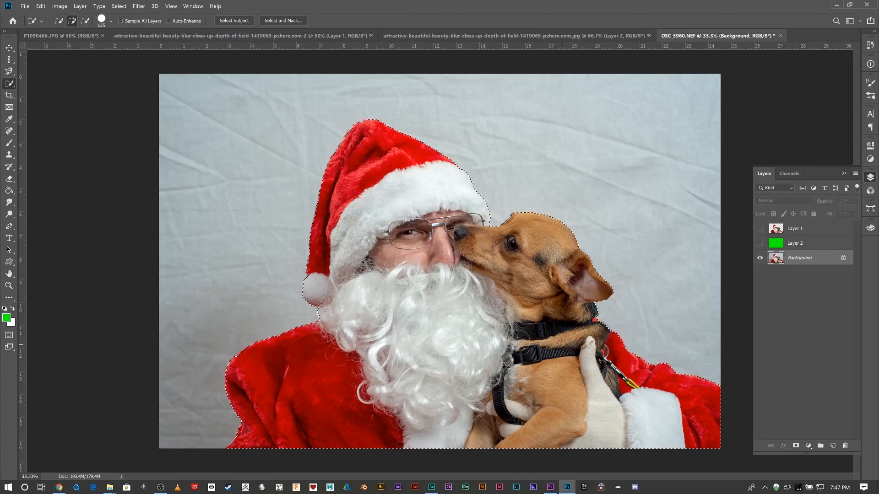